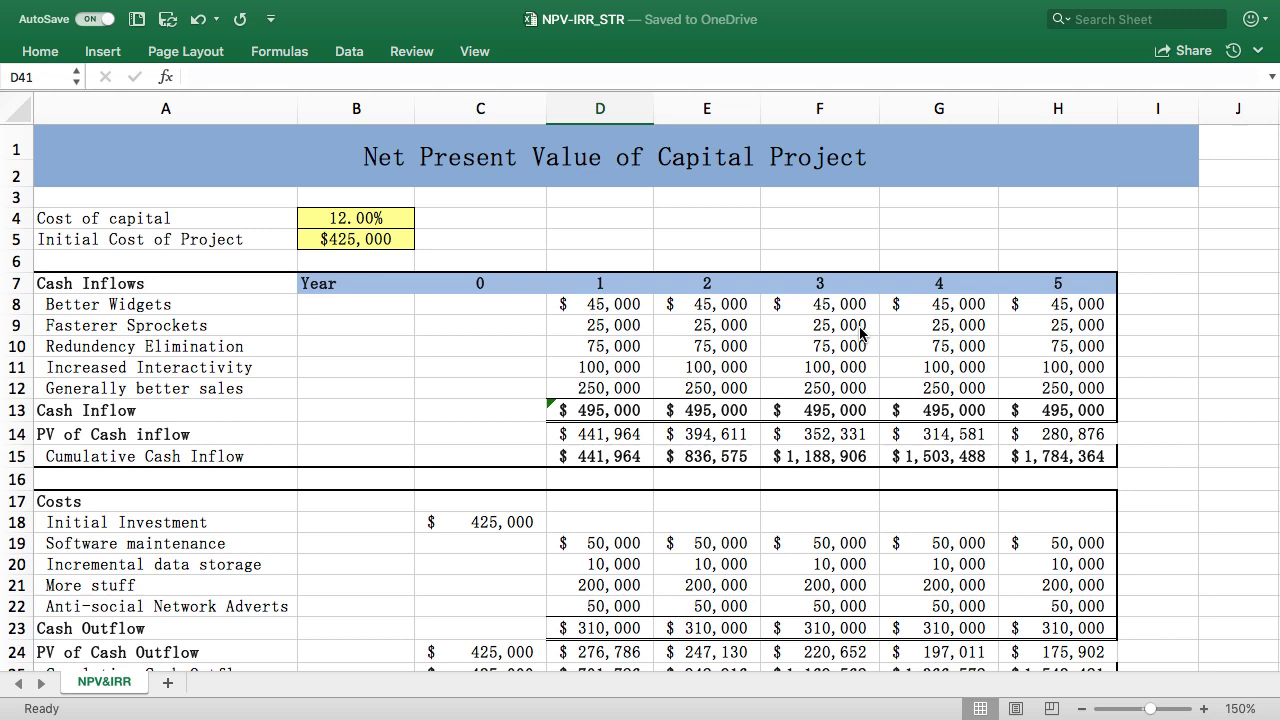
# - Try a trial break-even fraction formula, -E40/F39, in F41
pyautogui.scroll(-5, 860, 333)
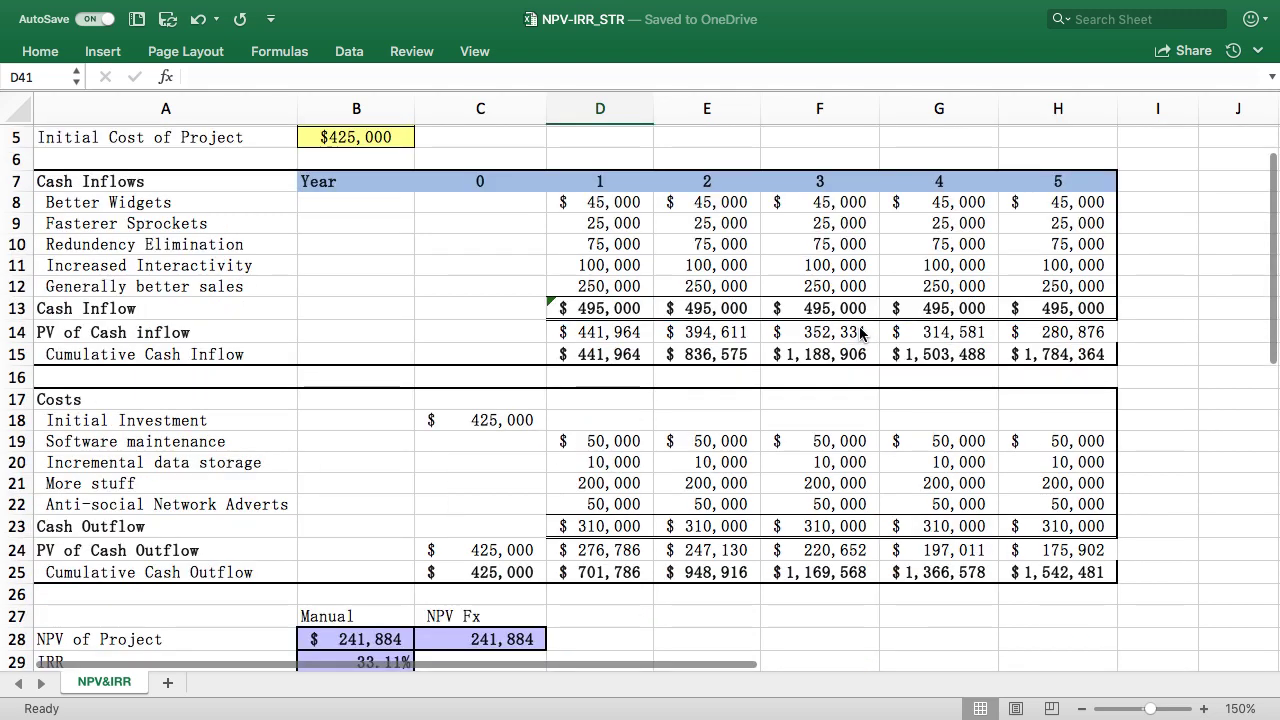
pyautogui.scroll(-3, 860, 333)
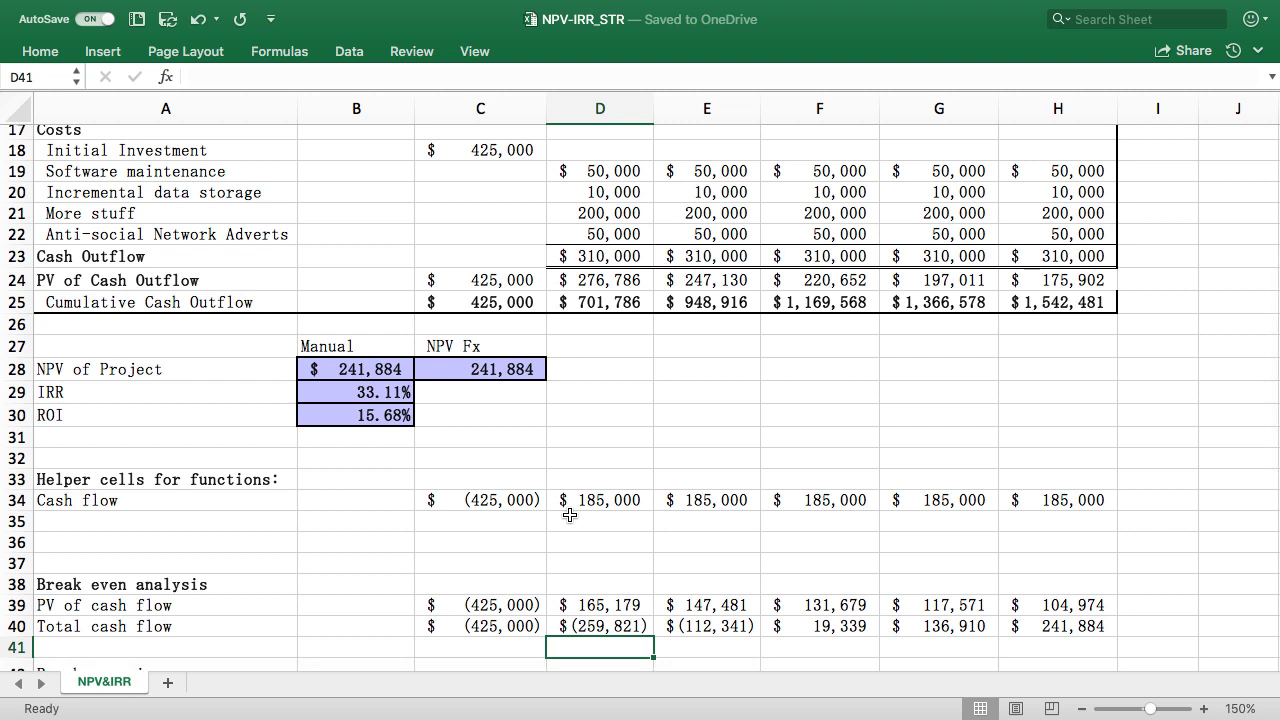
pyautogui.scroll(-1, 569, 515)
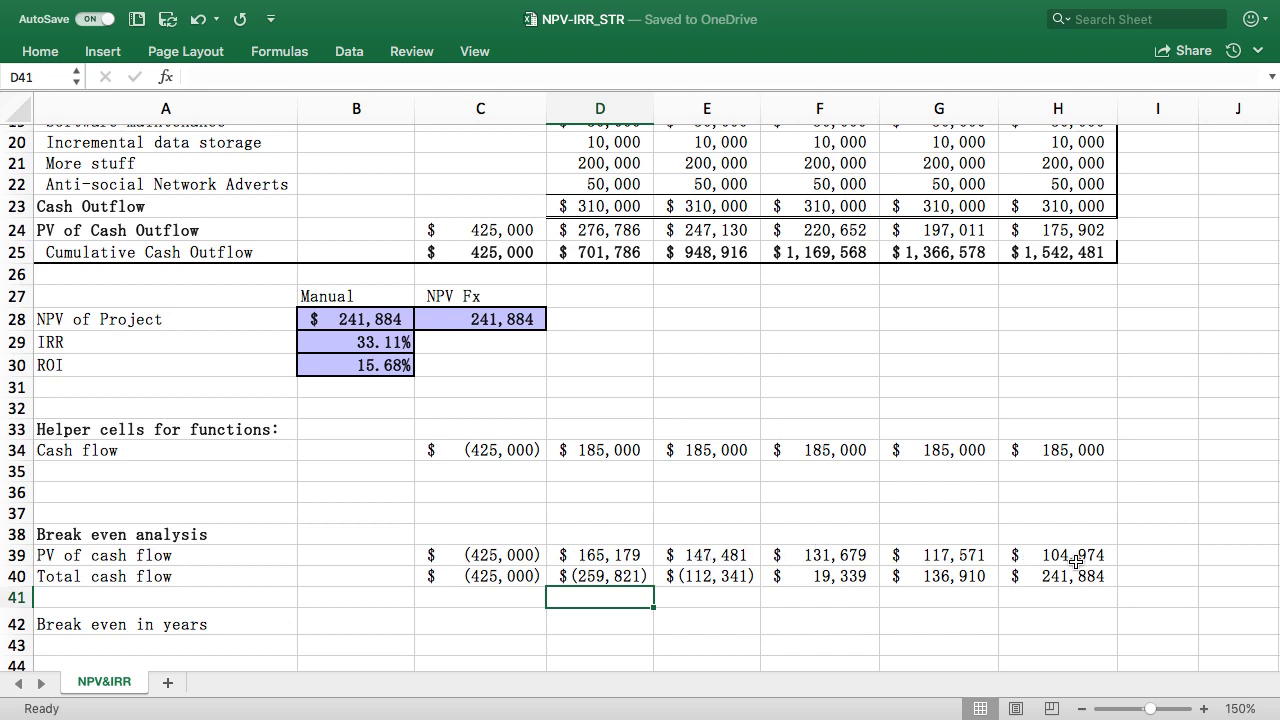
pyautogui.scroll(-2, 1075, 562)
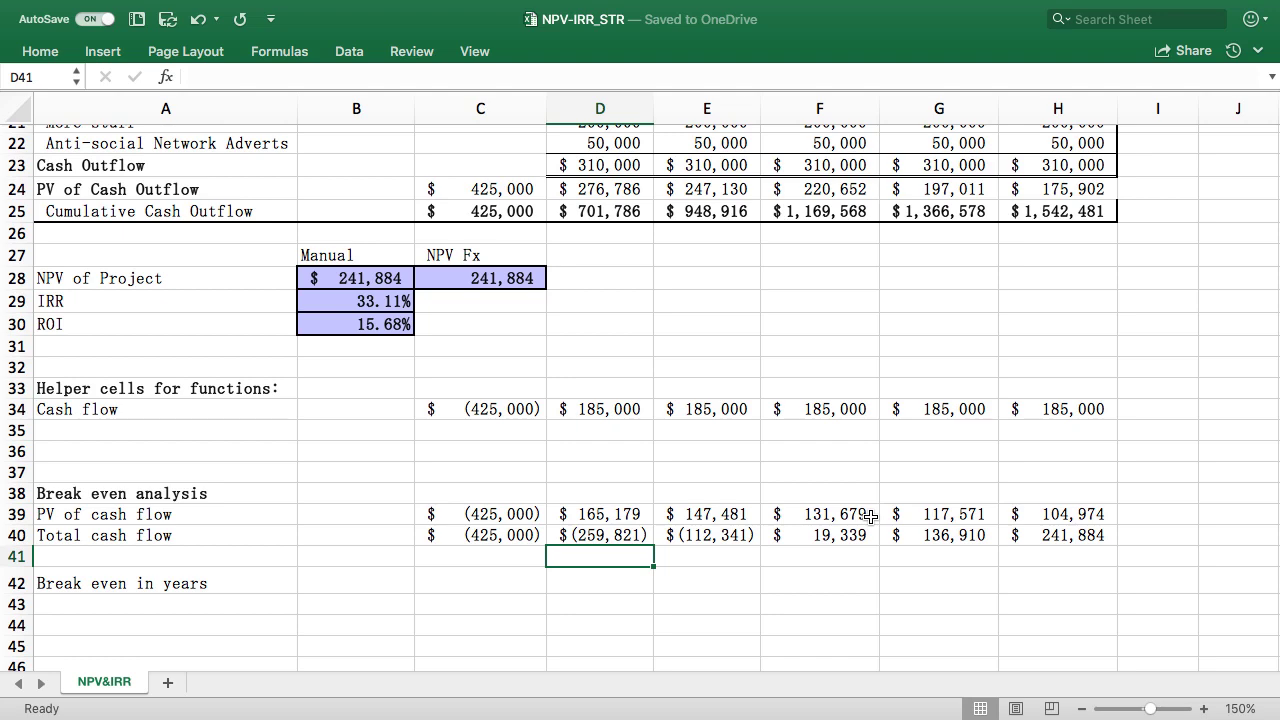
pyautogui.scroll(10, 870, 516)
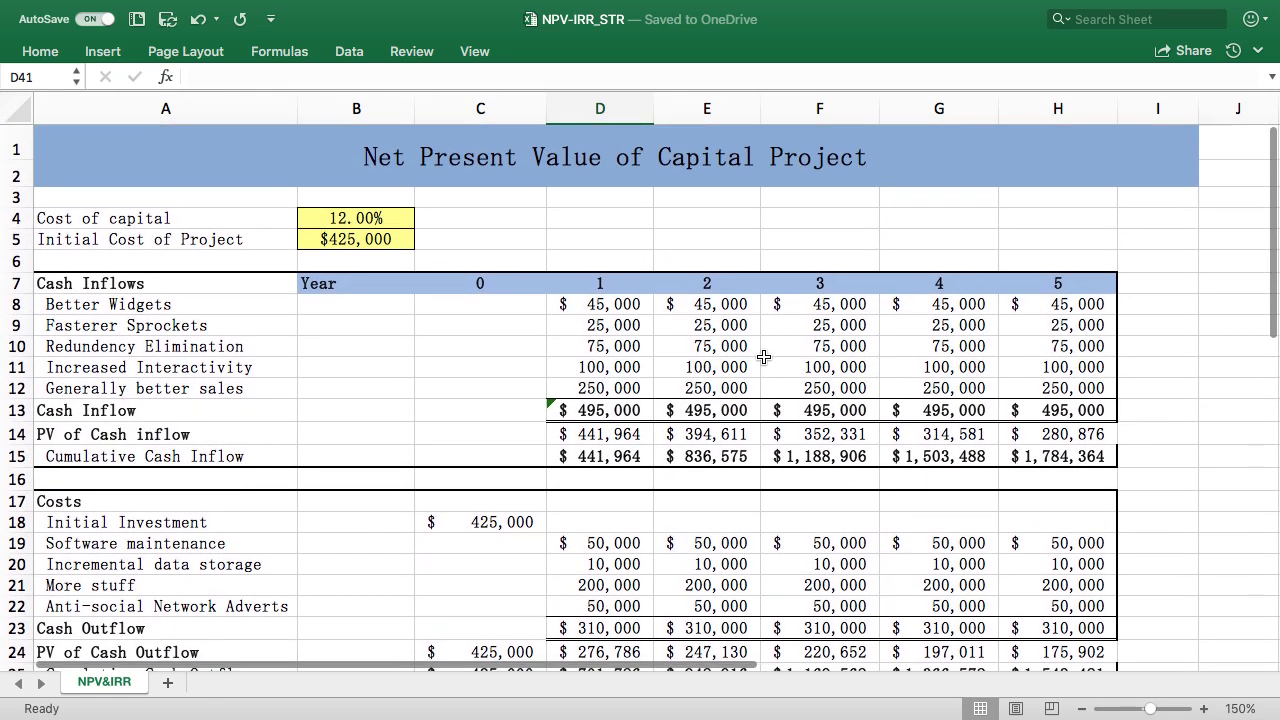
pyautogui.click(696, 288)
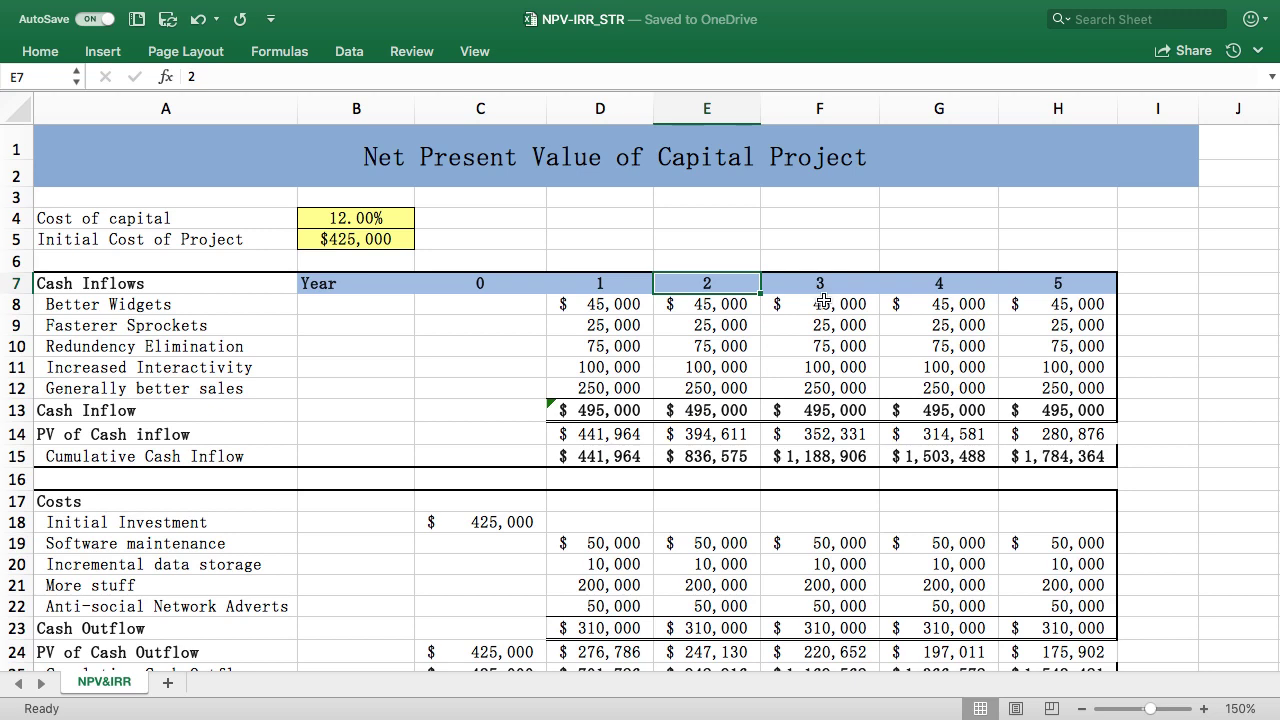
pyautogui.scroll(-9, 830, 410)
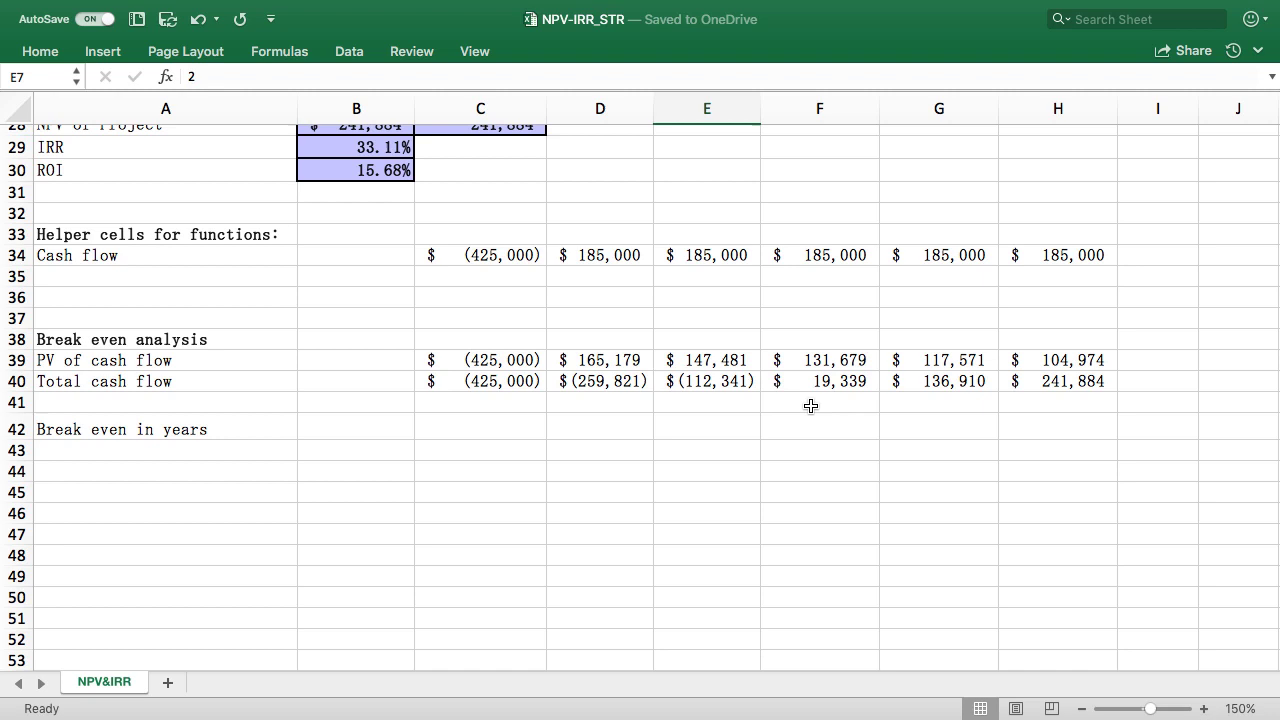
pyautogui.click(811, 406)
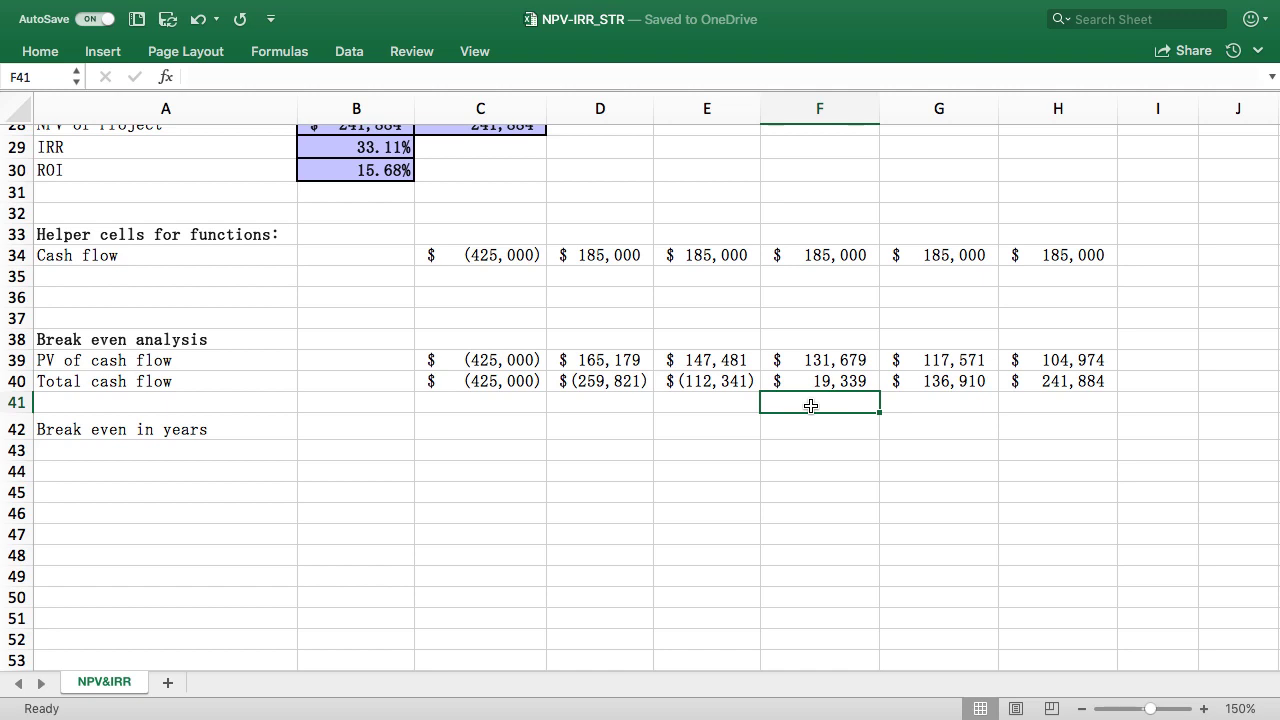
pyautogui.write('-')
pyautogui.press('Up')
pyautogui.press('Left')
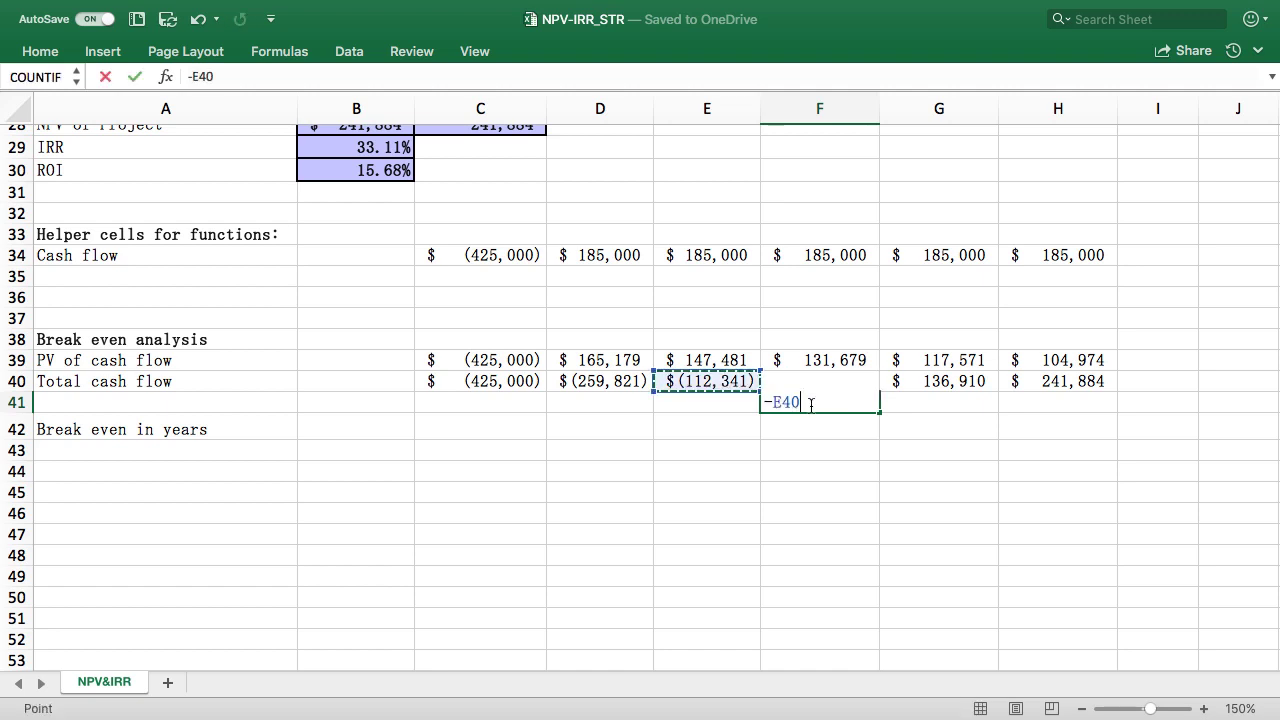
pyautogui.write('/')
pyautogui.press('Up')
pyautogui.press('Up')
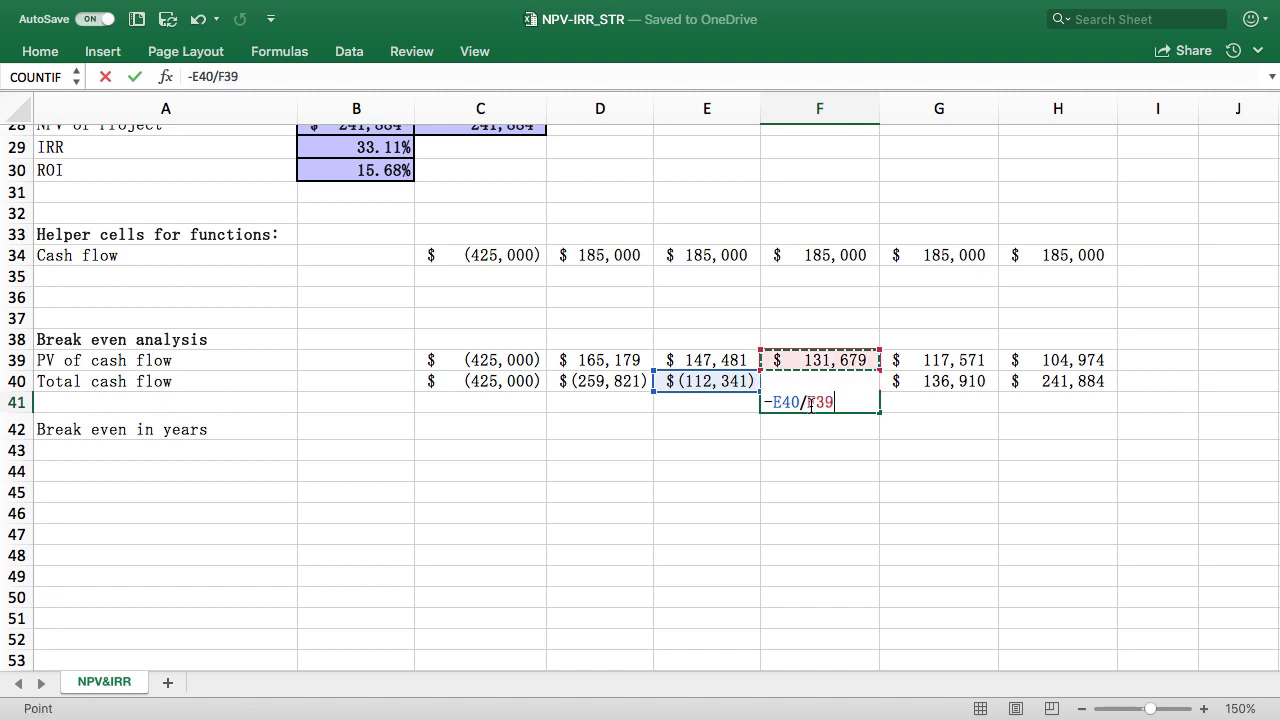
pyautogui.press('Return')
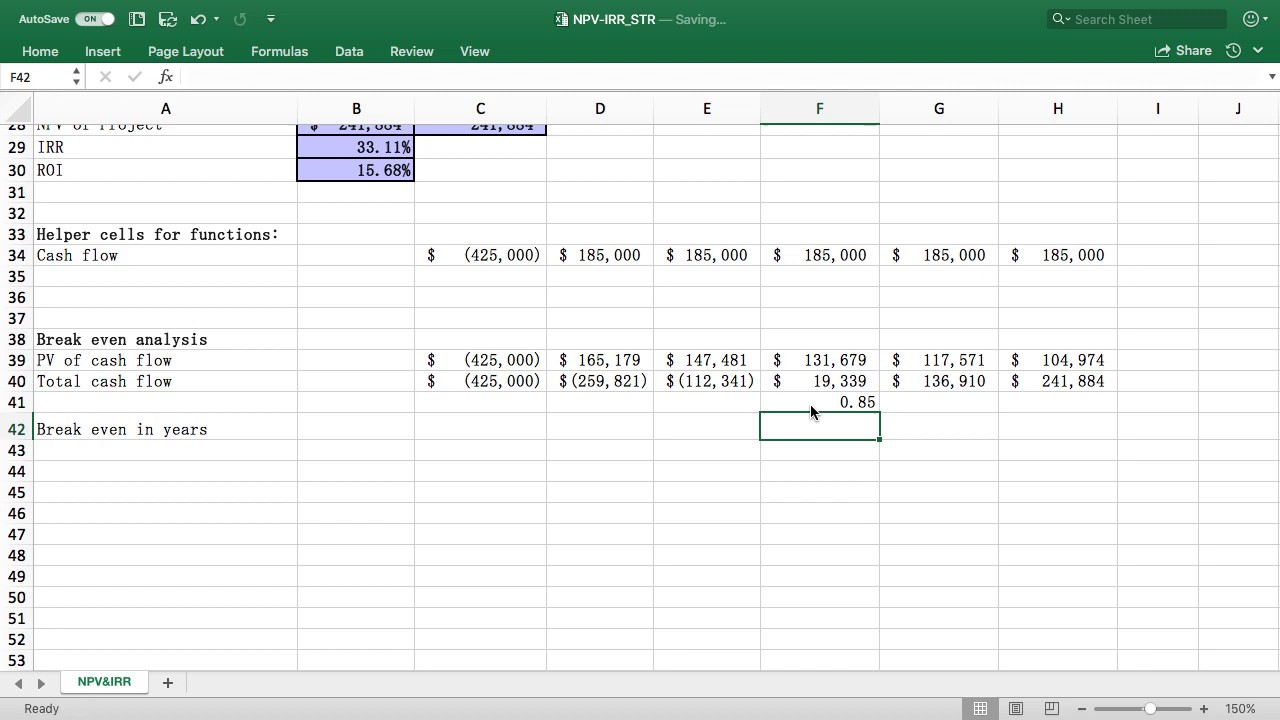
# - Review the row 41 cells, then undo the trial formula in F41
pyautogui.press('Up')
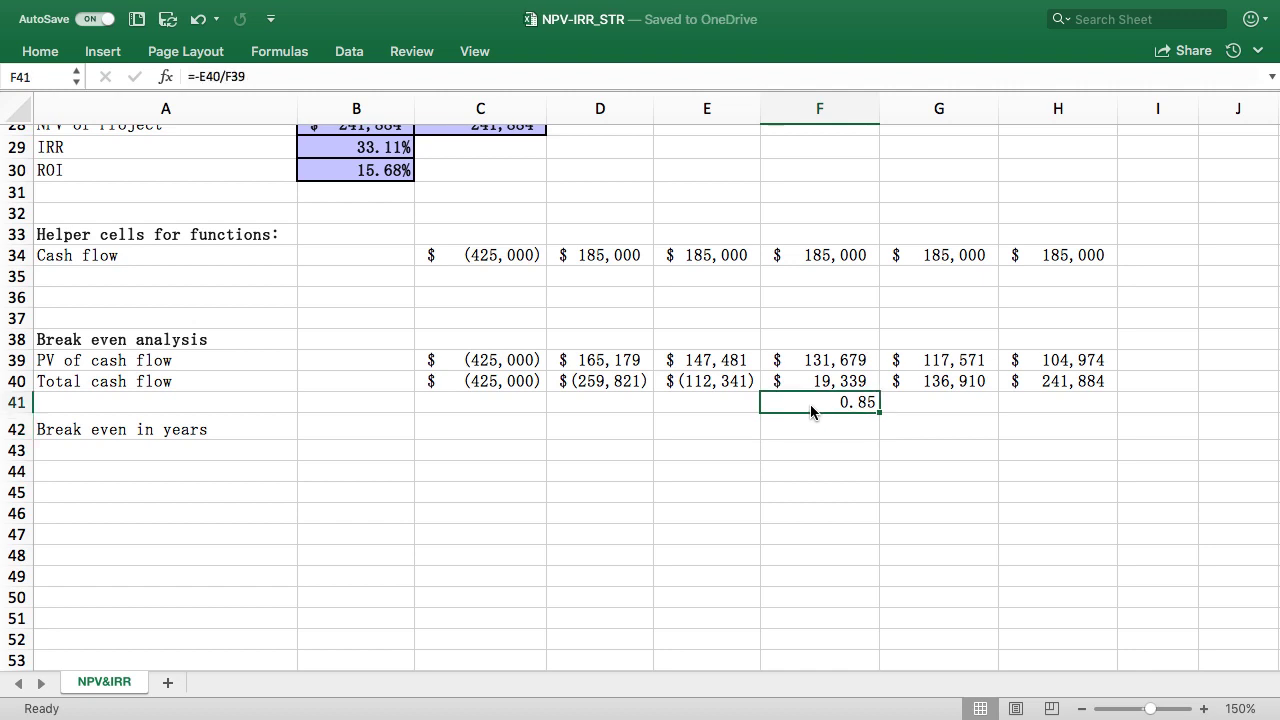
pyautogui.press('Left')
pyautogui.press('Left')
pyautogui.press('Right')
pyautogui.press('Right')
pyautogui.press('Right')
pyautogui.press('Right')
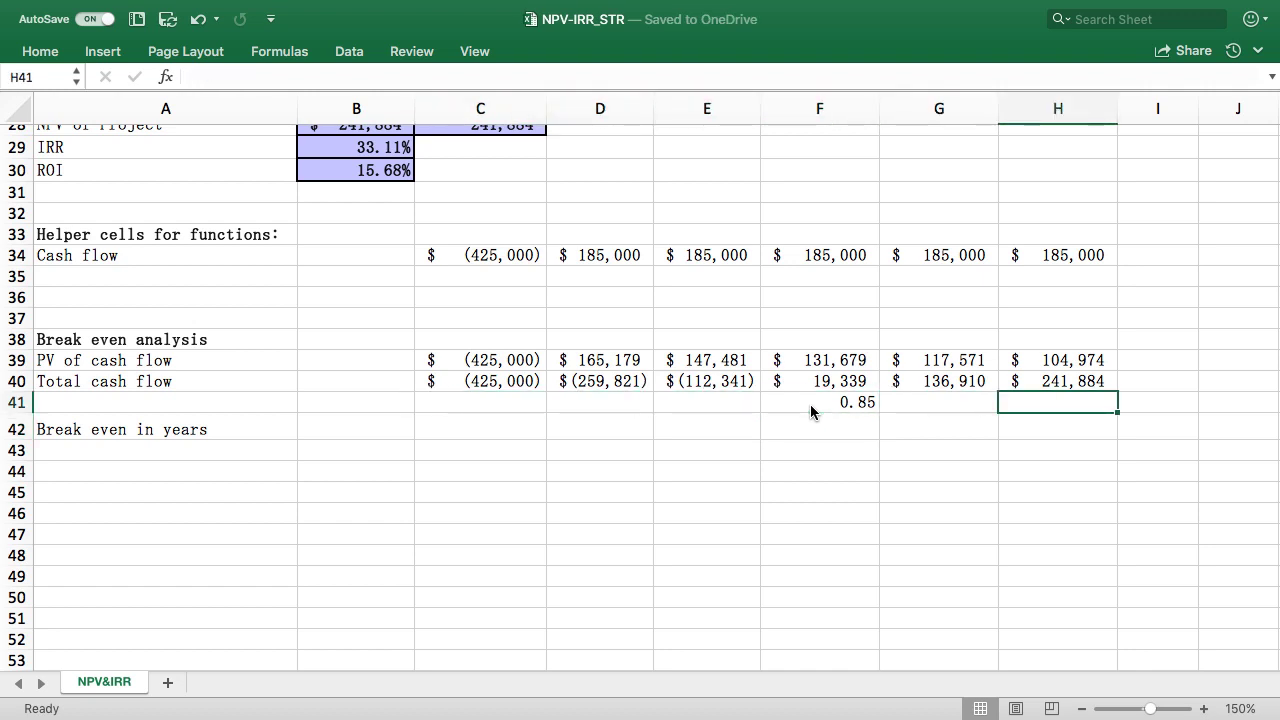
pyautogui.press('Left')
pyautogui.press('Left')
pyautogui.press('Left')
pyautogui.press('Left')
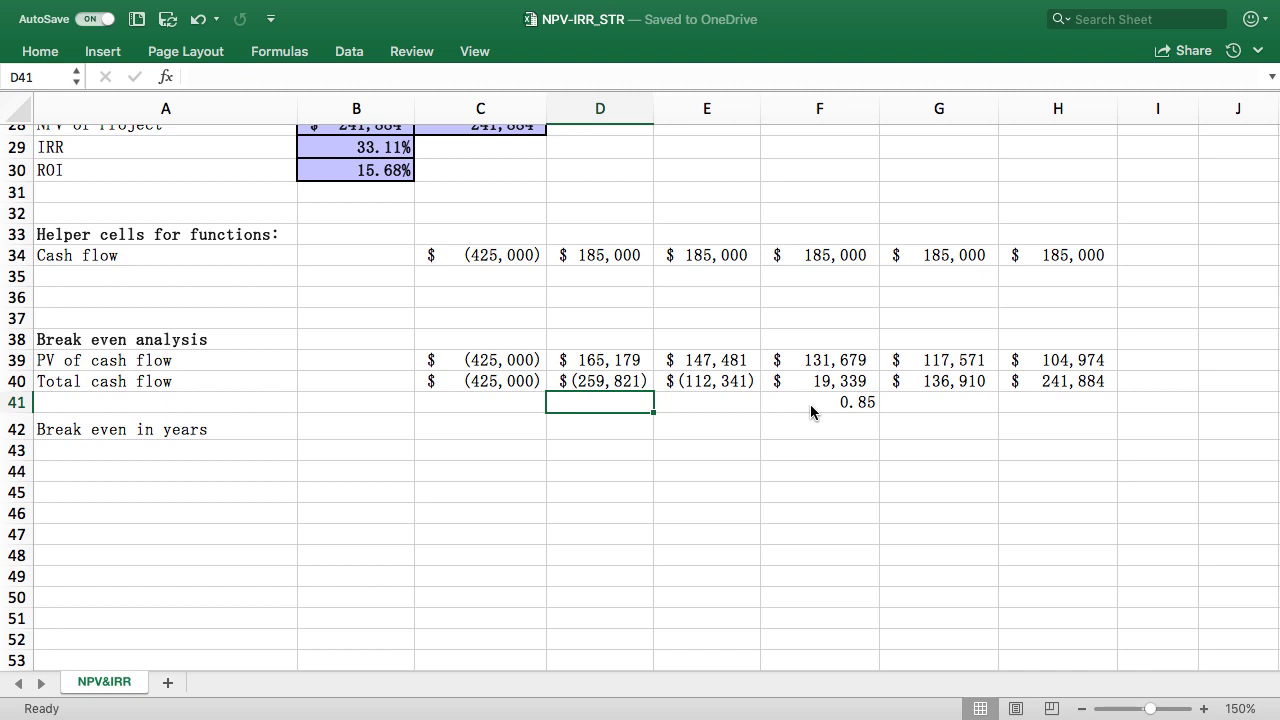
pyautogui.press('Right')
pyautogui.press('Right')
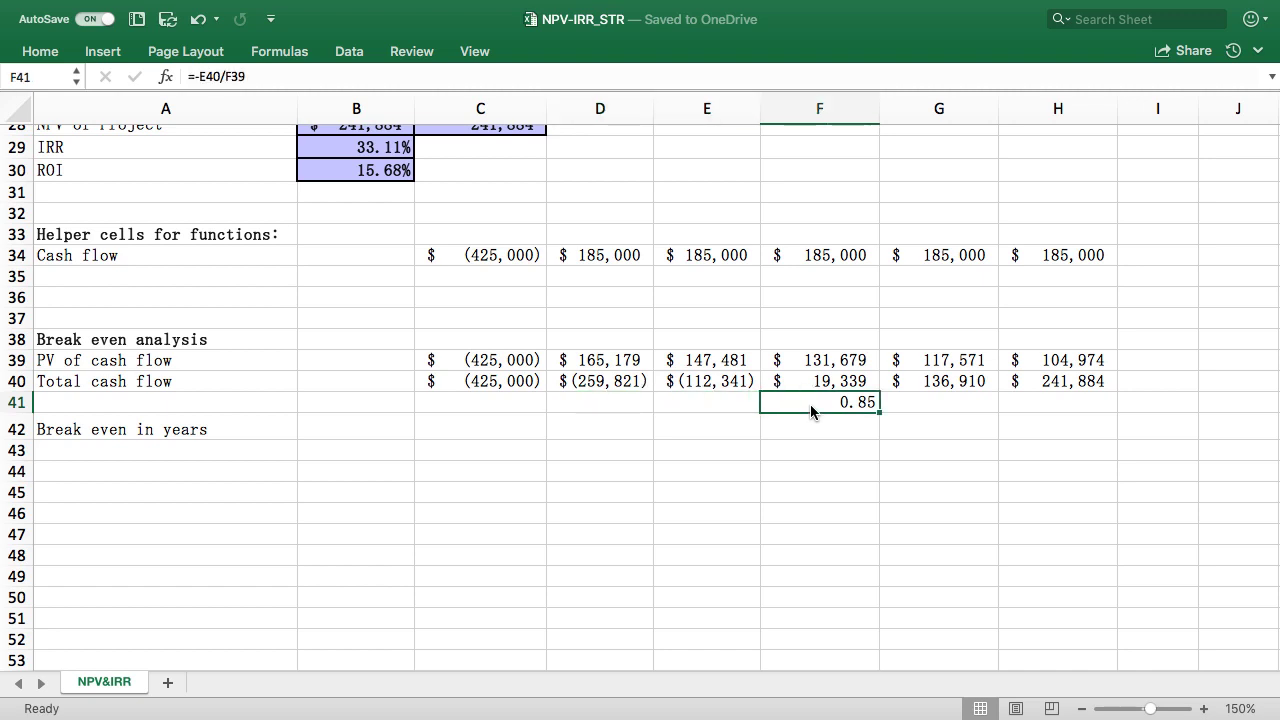
pyautogui.press('Left')
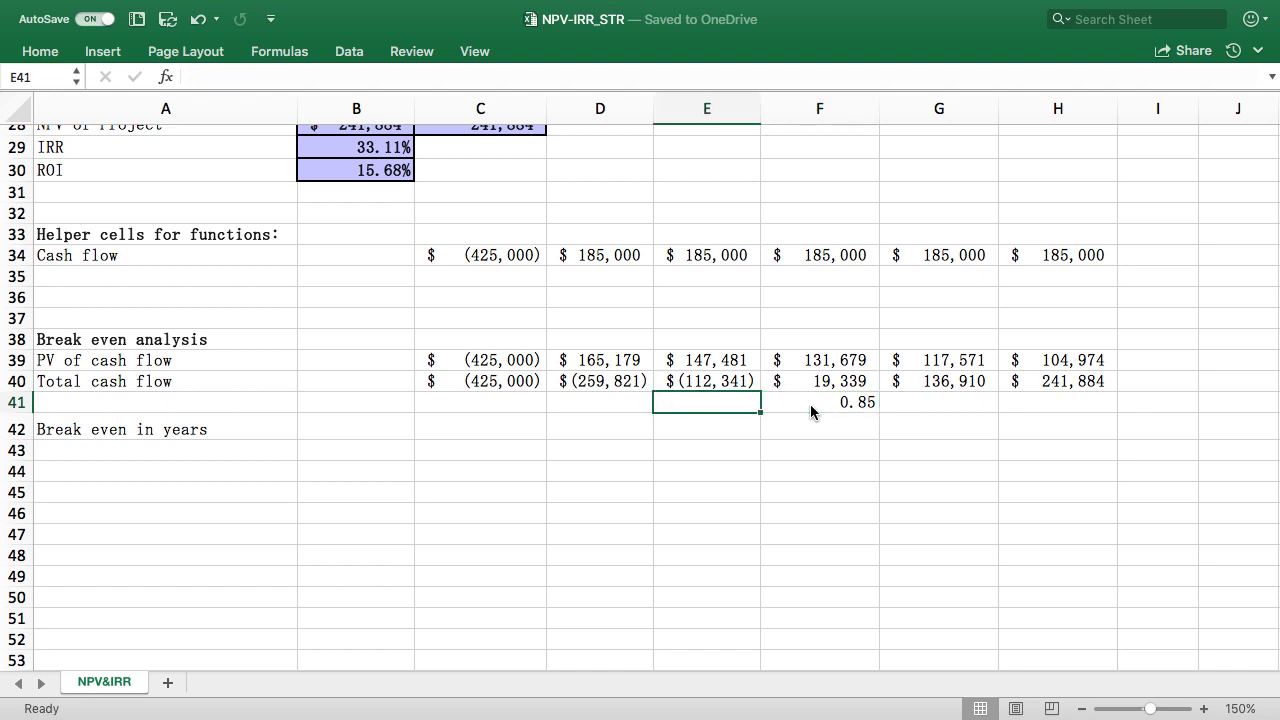
pyautogui.press('Right')
pyautogui.press('Right')
pyautogui.press('Right')
pyautogui.press('super+z')
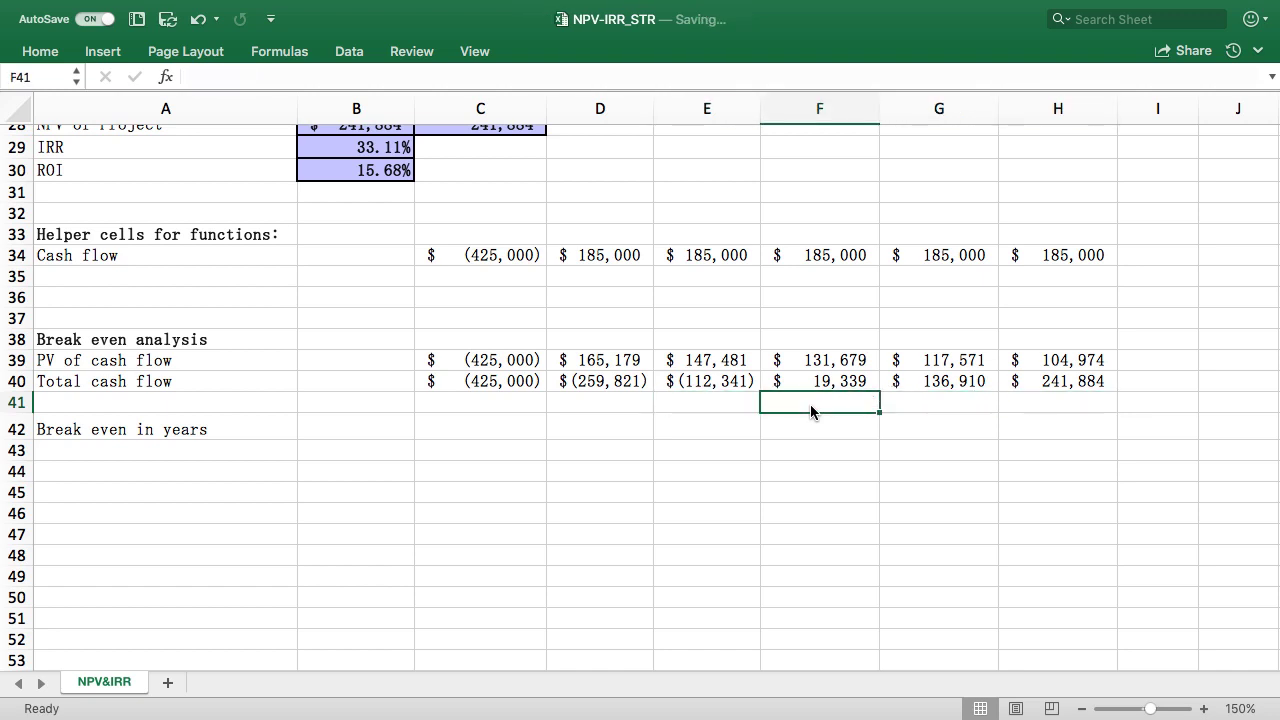
# - Begin D41's formula with the first condition, =IF(AND(-C40>0,
pyautogui.press('Left')
pyautogui.press('Left')
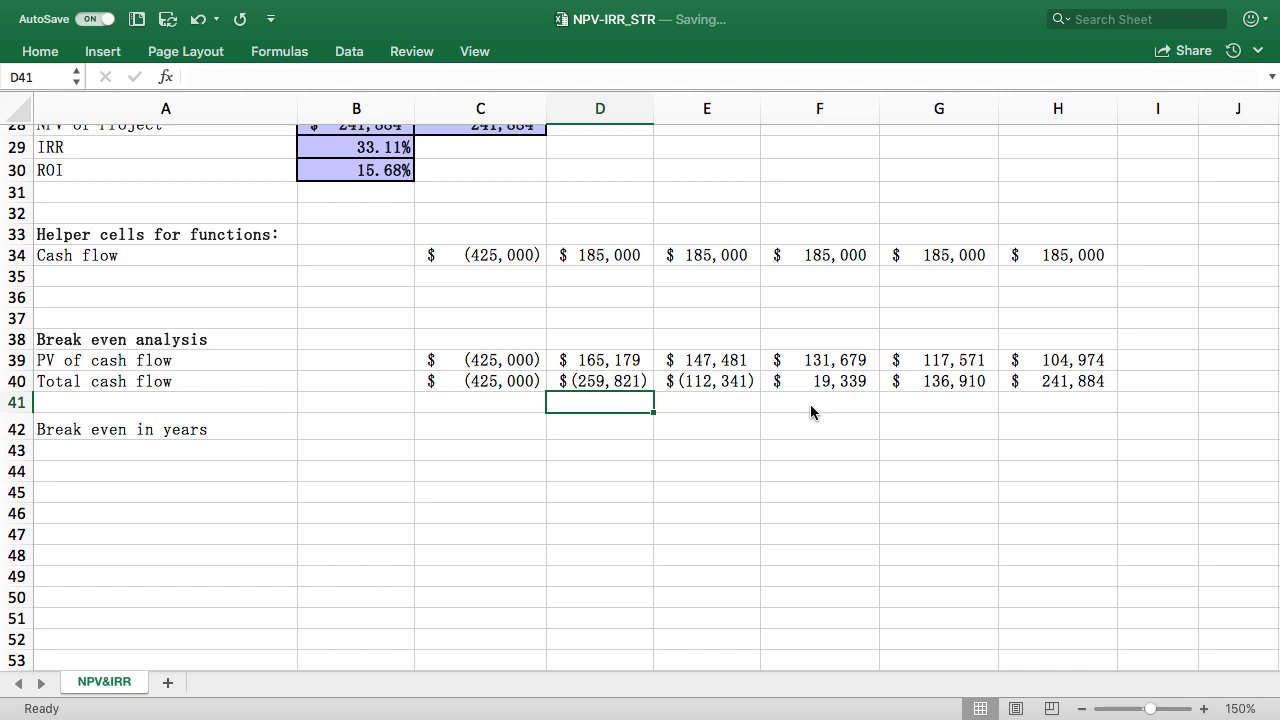
pyautogui.write('=if(')
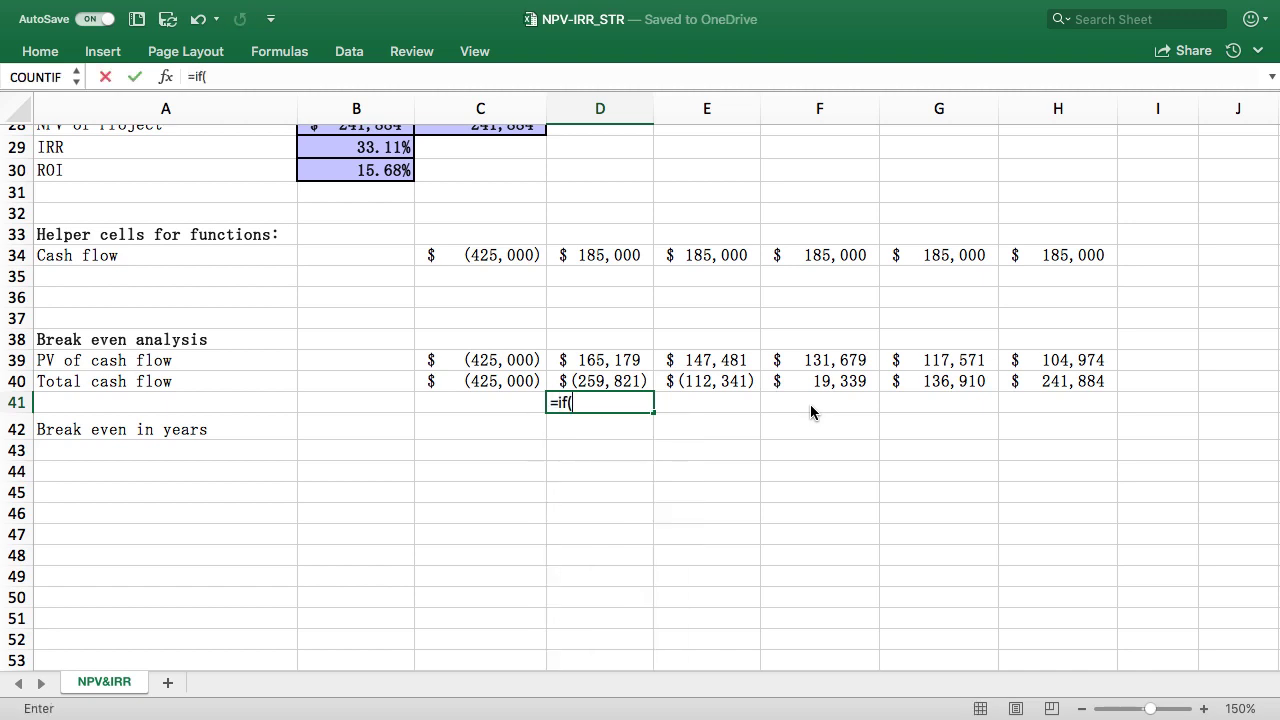
pyautogui.write('and(-')
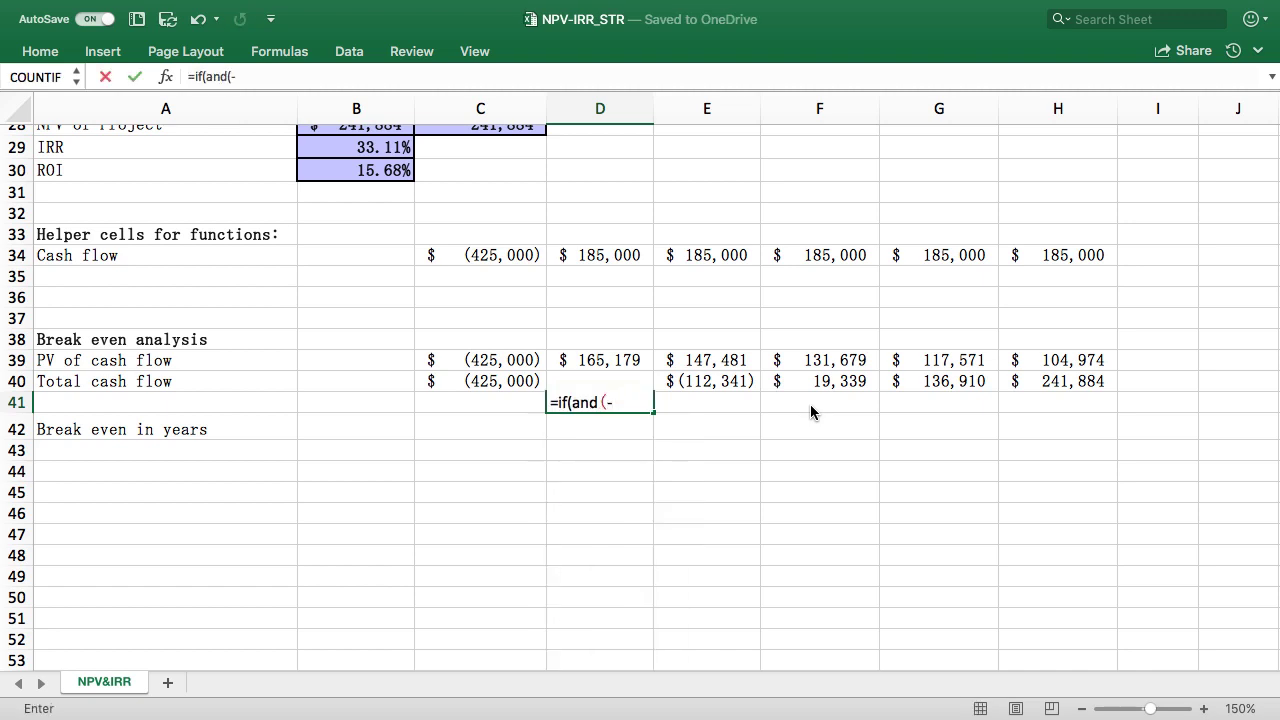
pyautogui.press('Up')
pyautogui.press('Left')
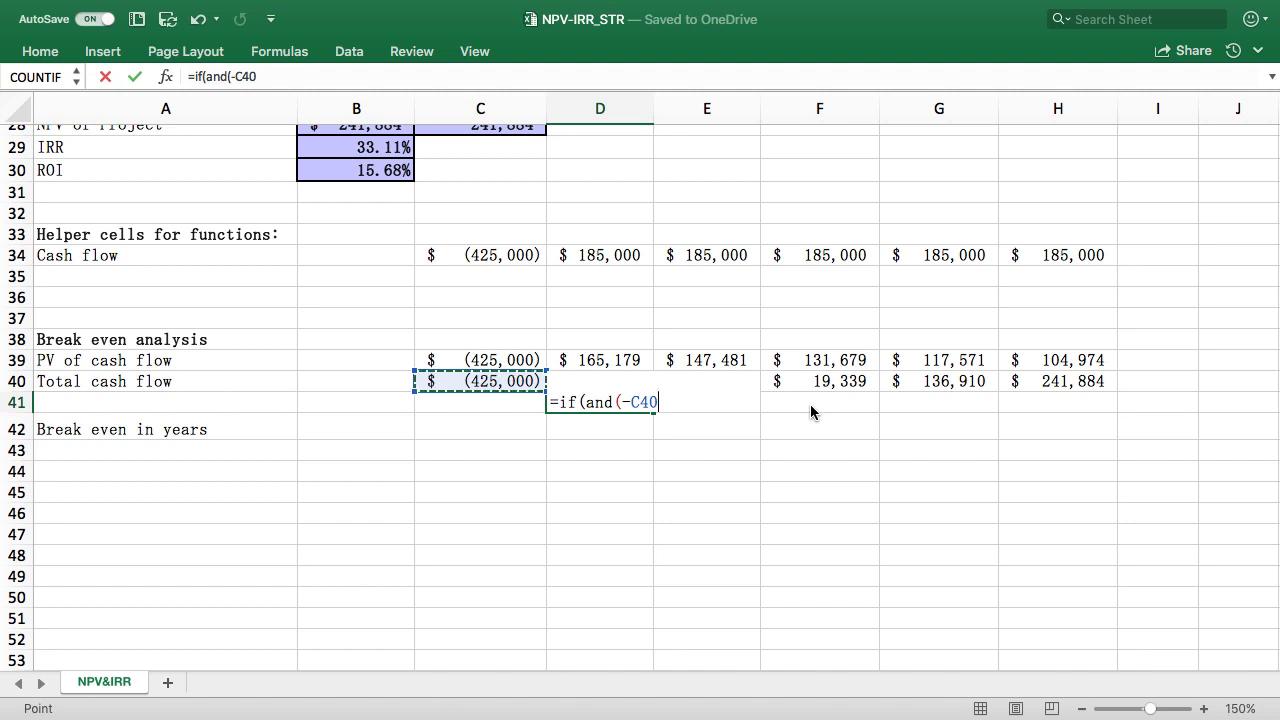
pyautogui.write('>0')
pyautogui.write(',')
pyautogui.scroll(8, 819, 329)
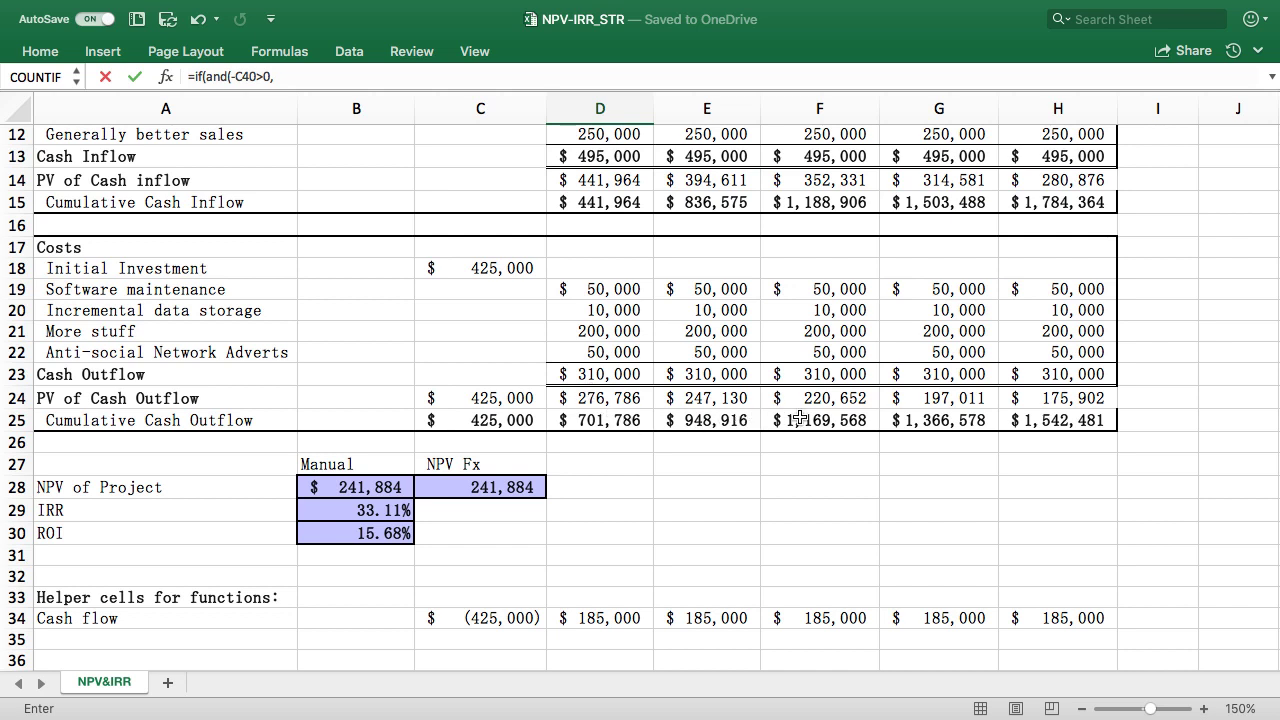
pyautogui.scroll(-5, 800, 420)
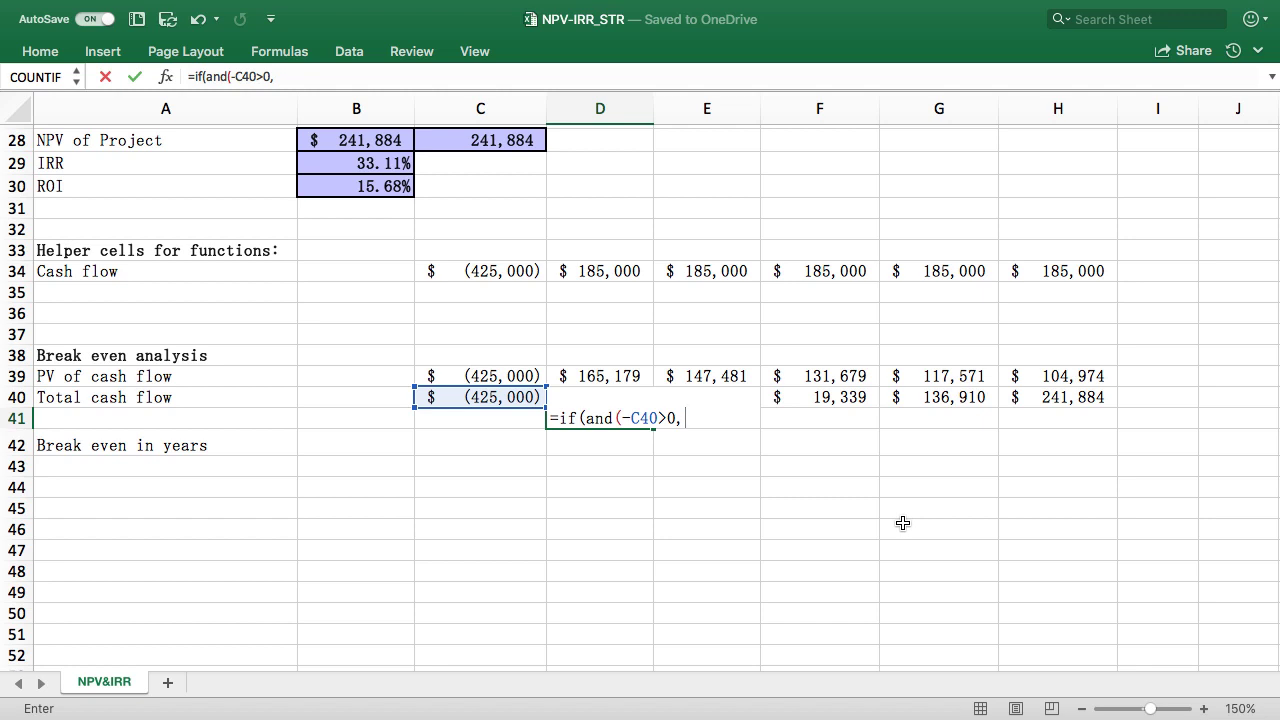
# - Complete D41 as =IF(AND(-C40>0,D15>D25),ABS(C40/D39),"") and commit it
pyautogui.write('d15>d25)')
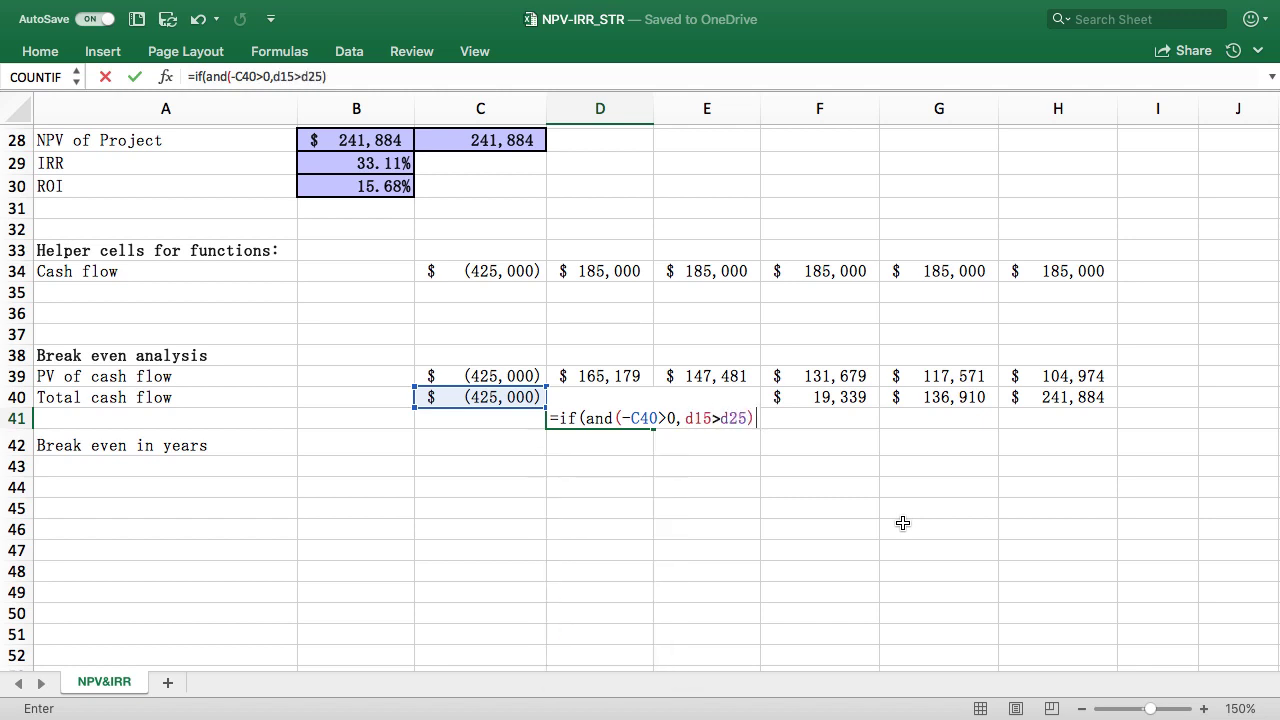
pyautogui.write(',')
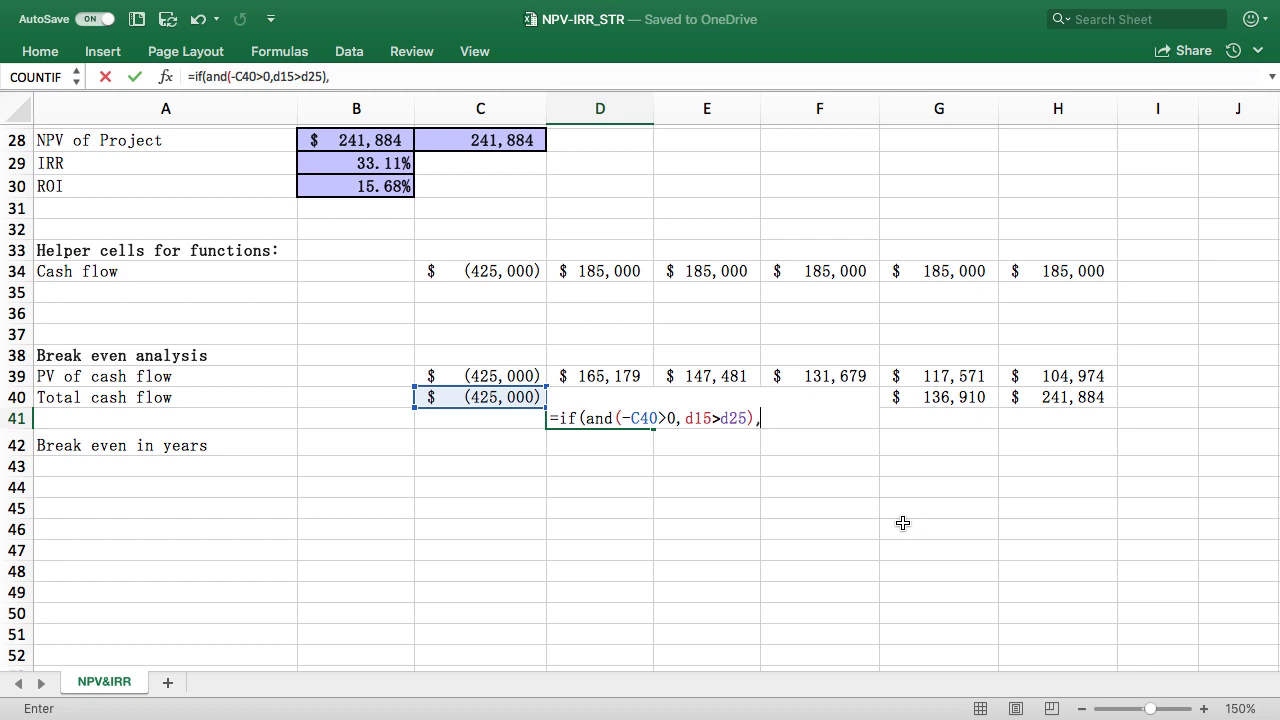
pyautogui.write('abs(')
pyautogui.press('Left')
pyautogui.press('Up')
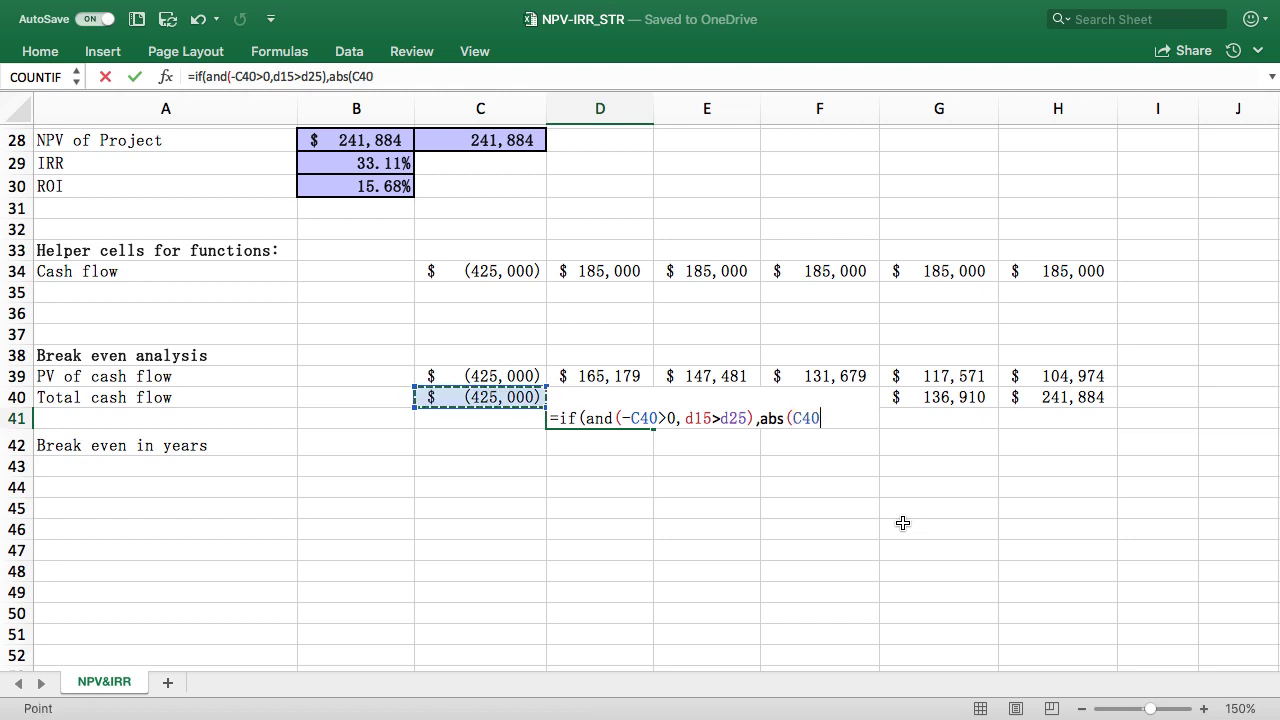
pyautogui.write('/')
pyautogui.press('Up')
pyautogui.press('Up')
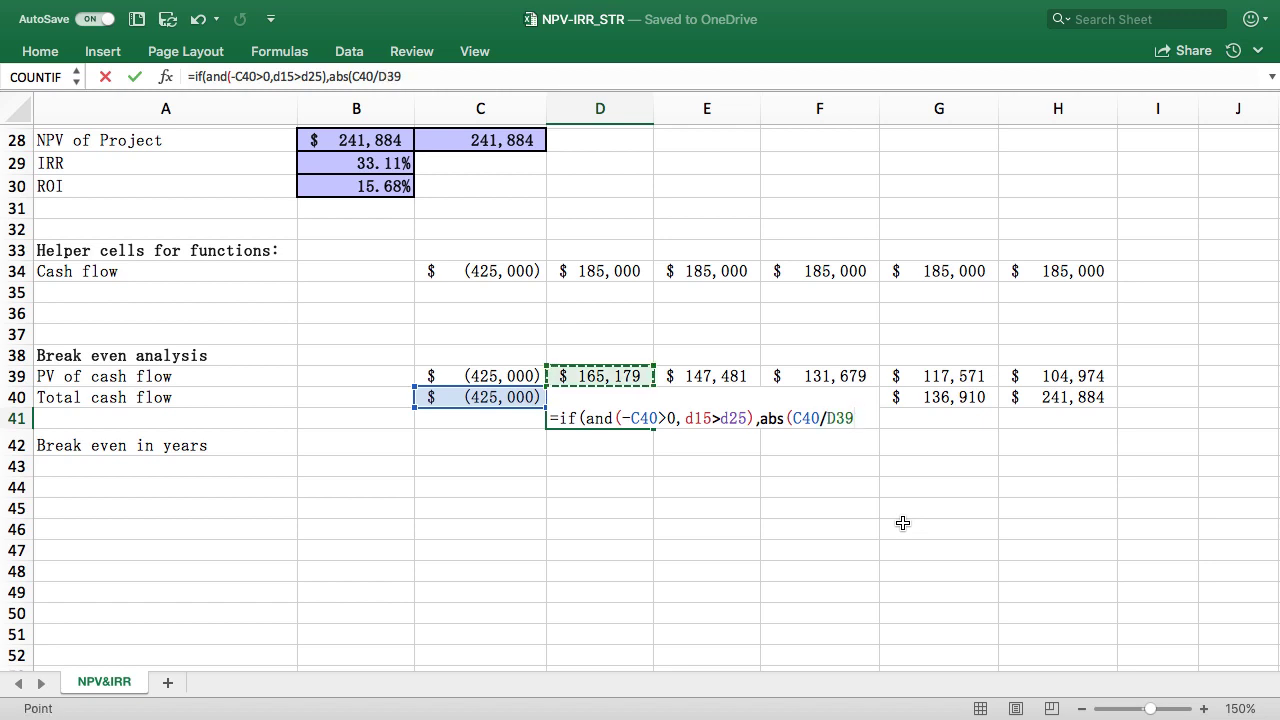
pyautogui.write('), "")')
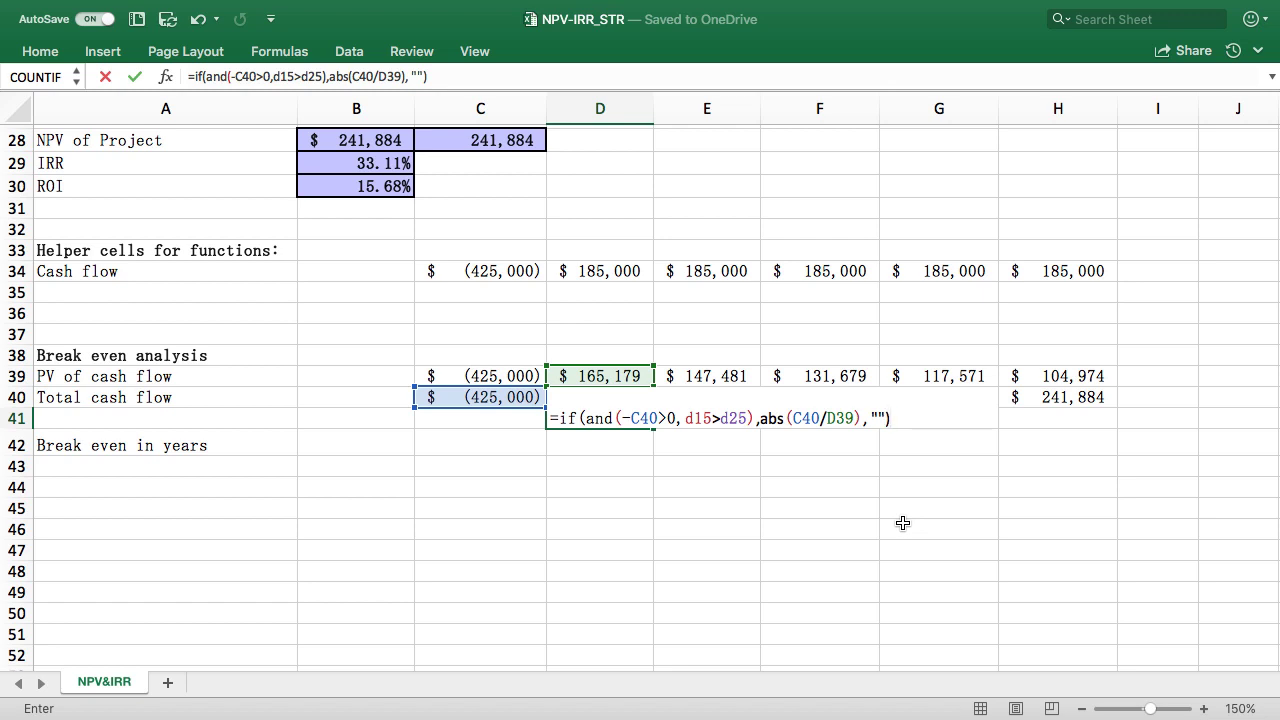
pyautogui.press('Return')
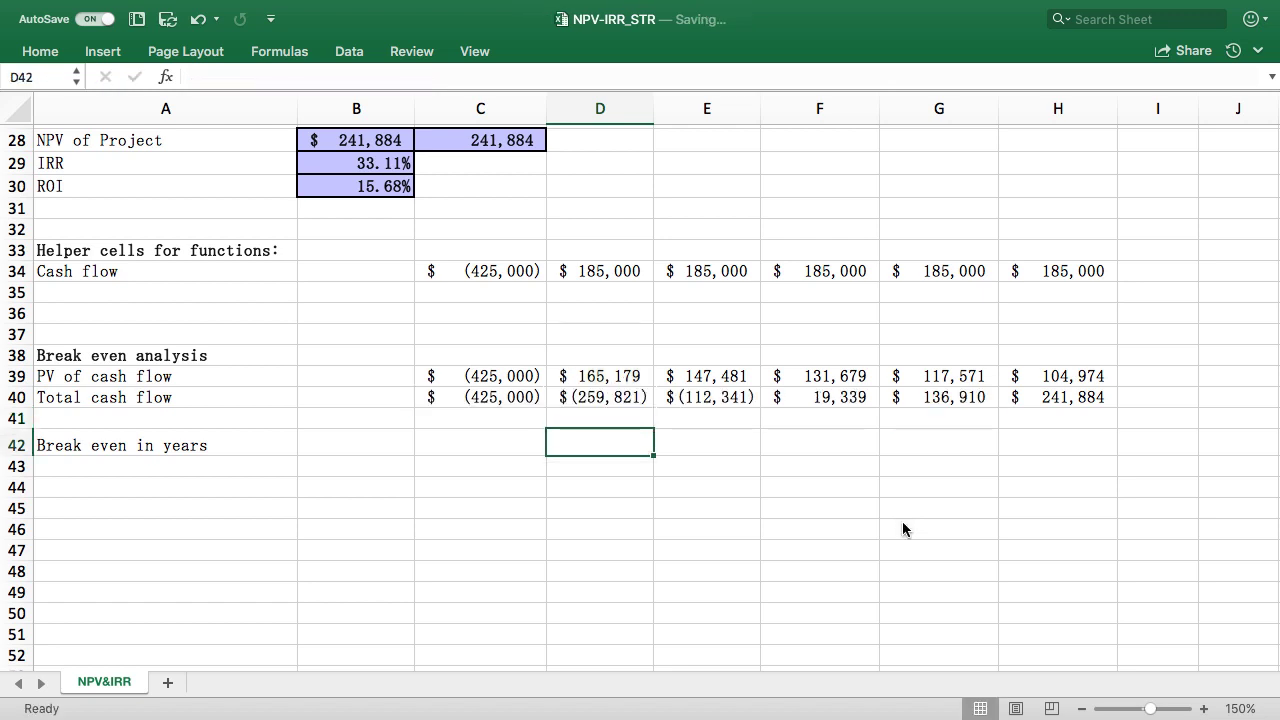
# - Copy D41's break-even formula across E41:H41, then check that F41 shows 0.85
pyautogui.press('Up')
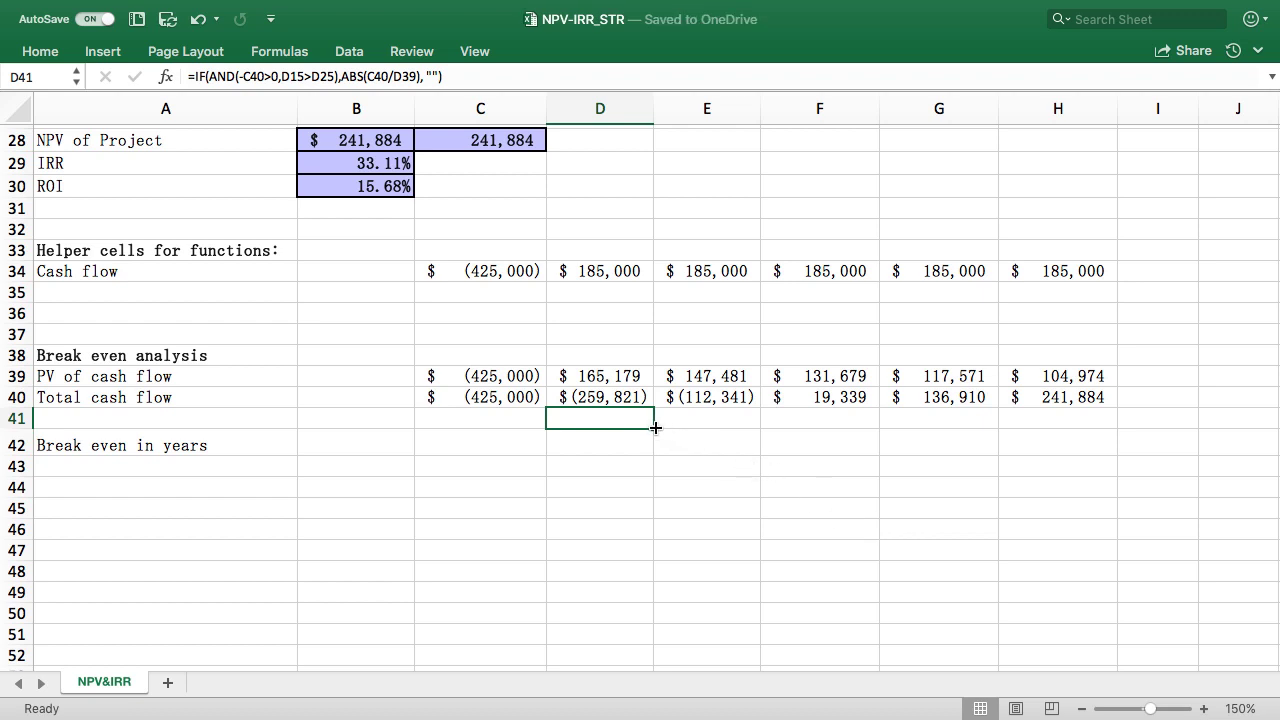
pyautogui.moveTo(655, 428); pyautogui.dragTo(735, 433)
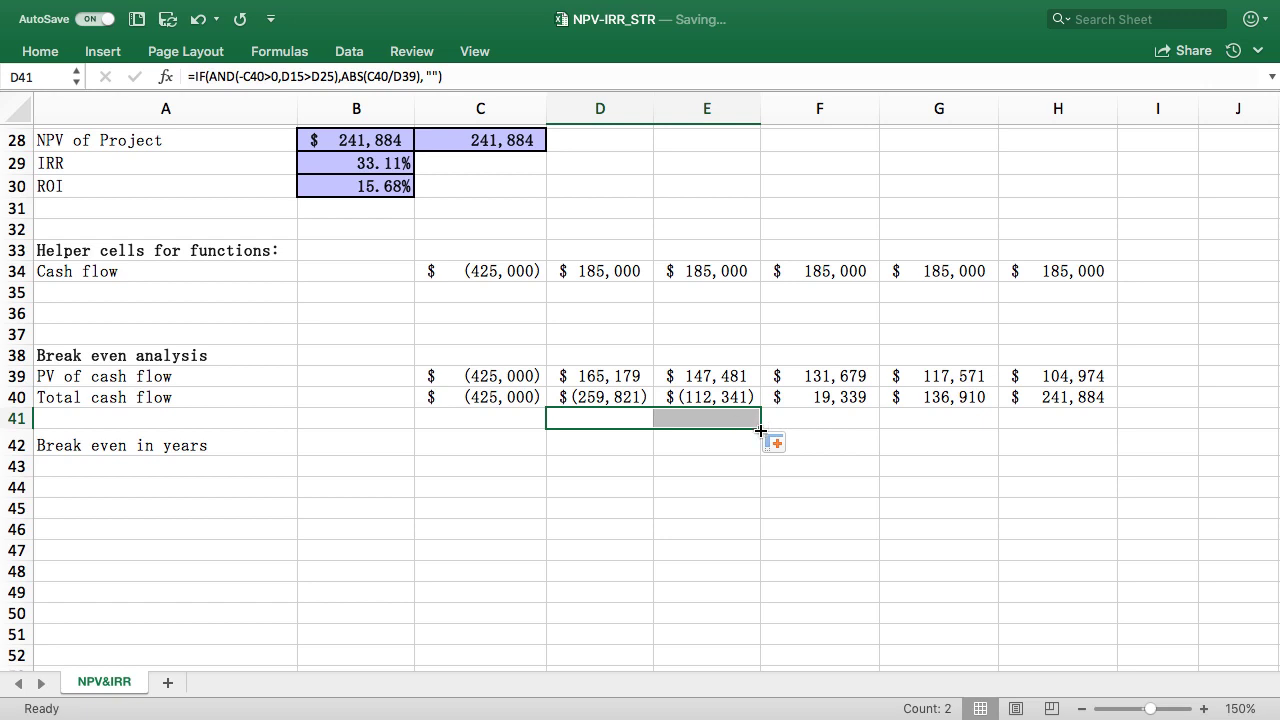
pyautogui.moveTo(760, 430); pyautogui.dragTo(836, 426)
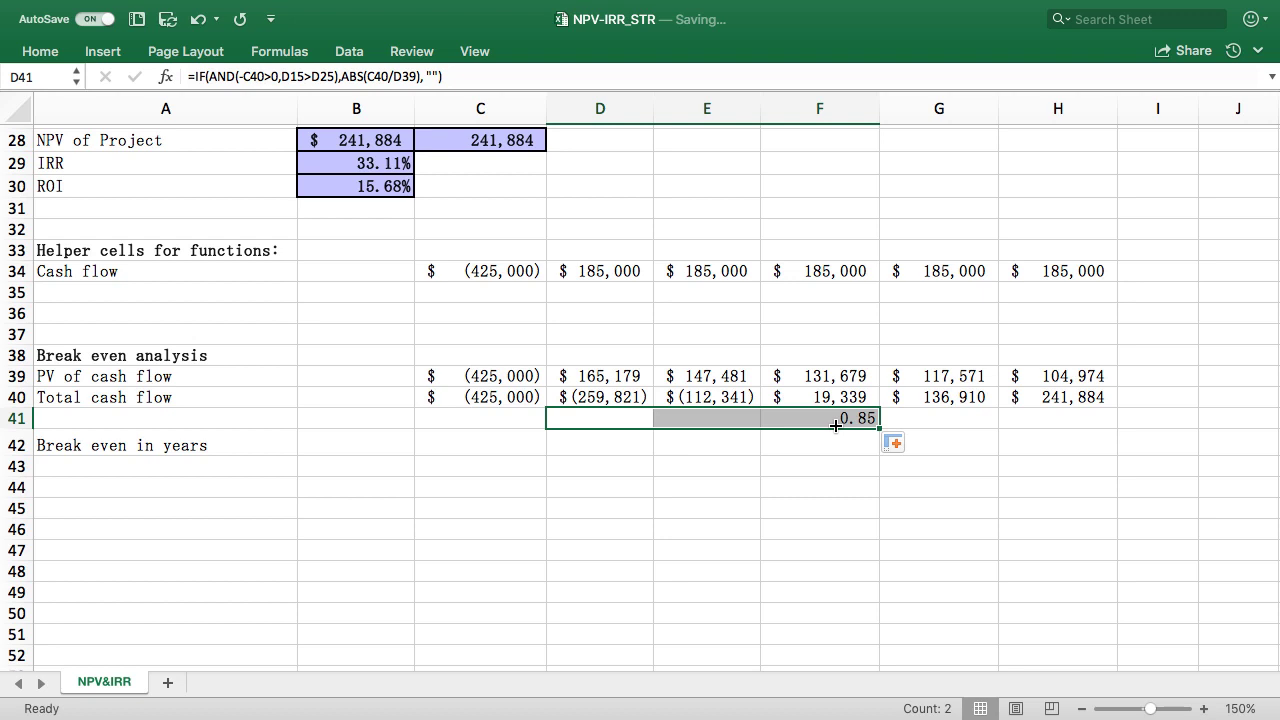
pyautogui.click(895, 442)
pyautogui.click(895, 442)
pyautogui.moveTo(903, 427); pyautogui.dragTo(1062, 430)
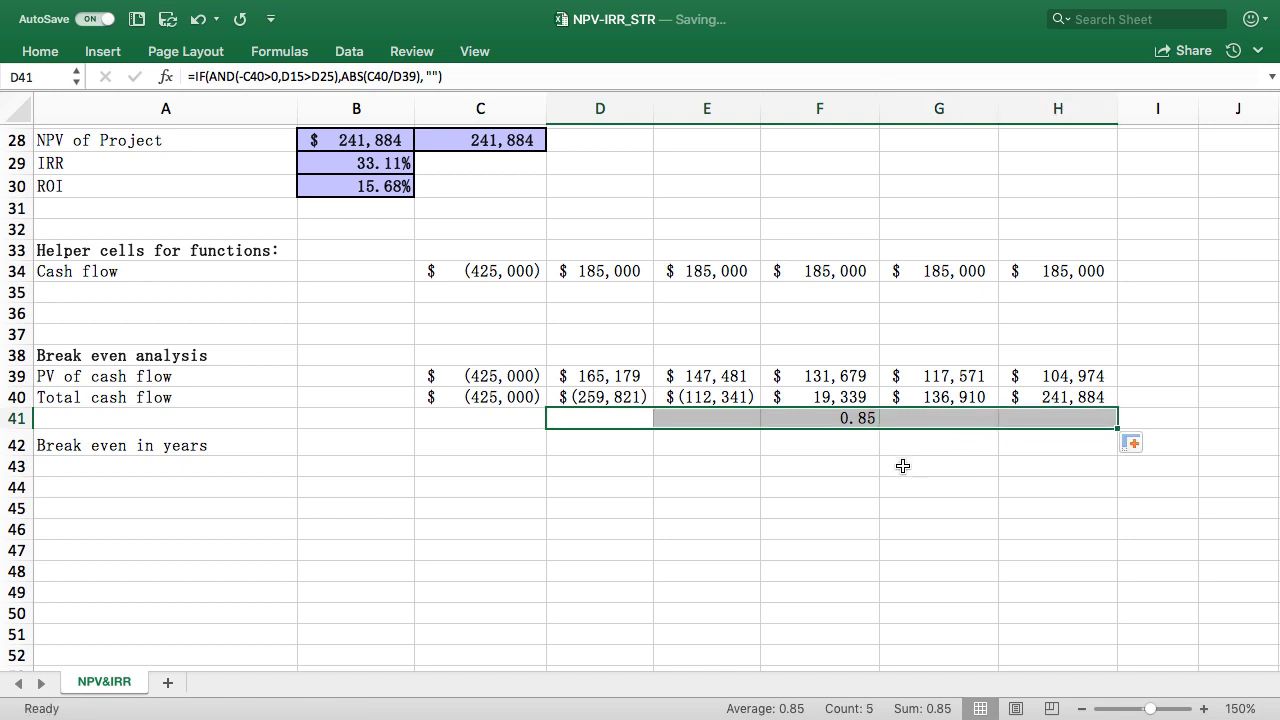
pyautogui.click(821, 419)
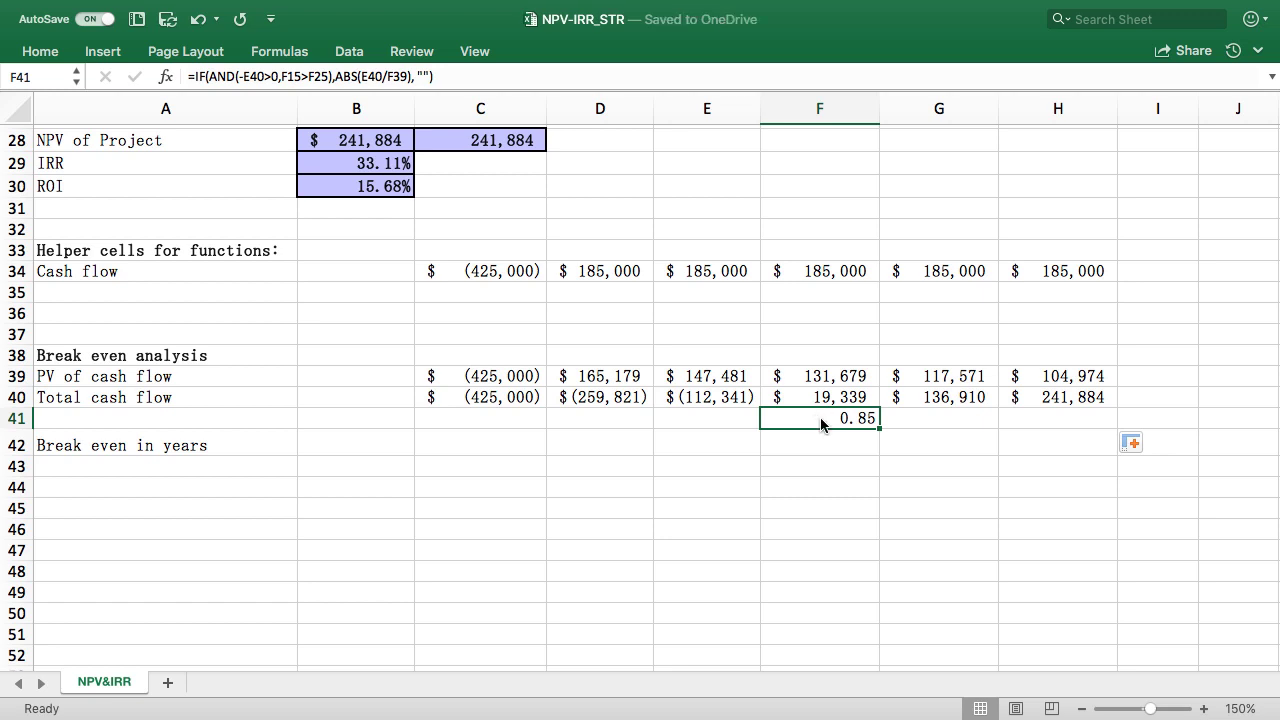
# - Check the year numbers in row 7, then begin =C7+D41 in D42
pyautogui.press('Down')
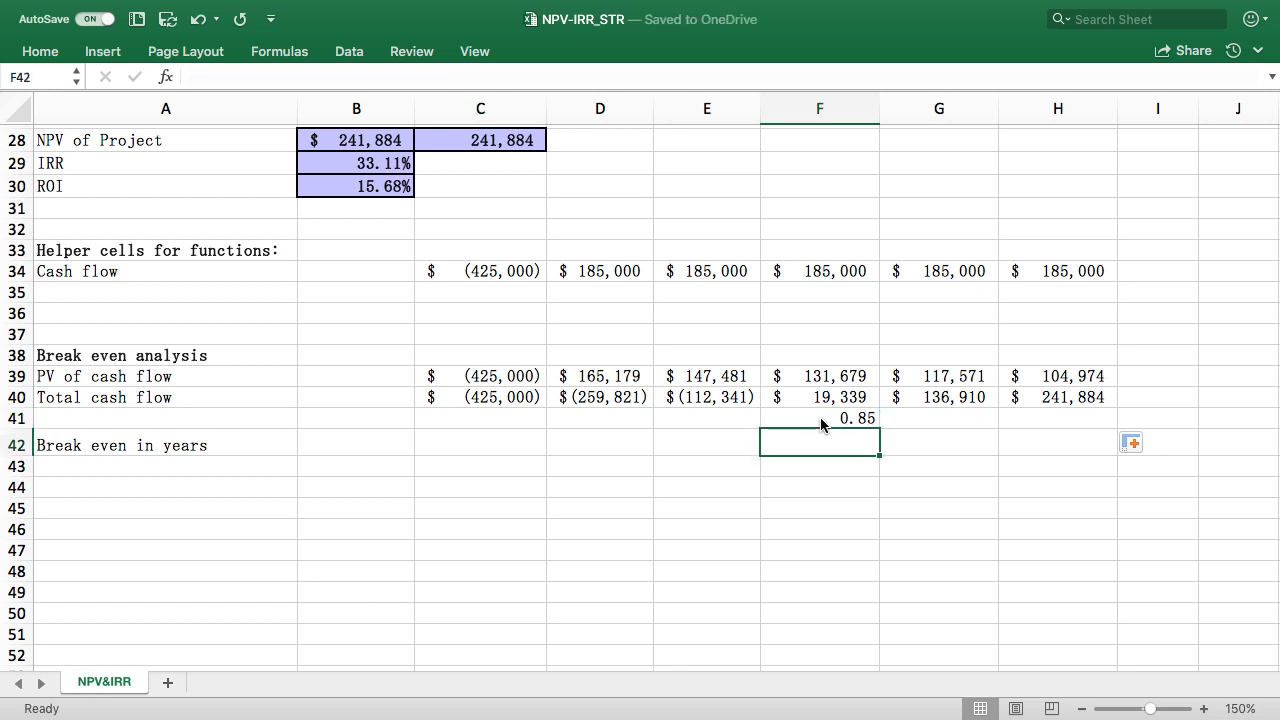
pyautogui.press('Left')
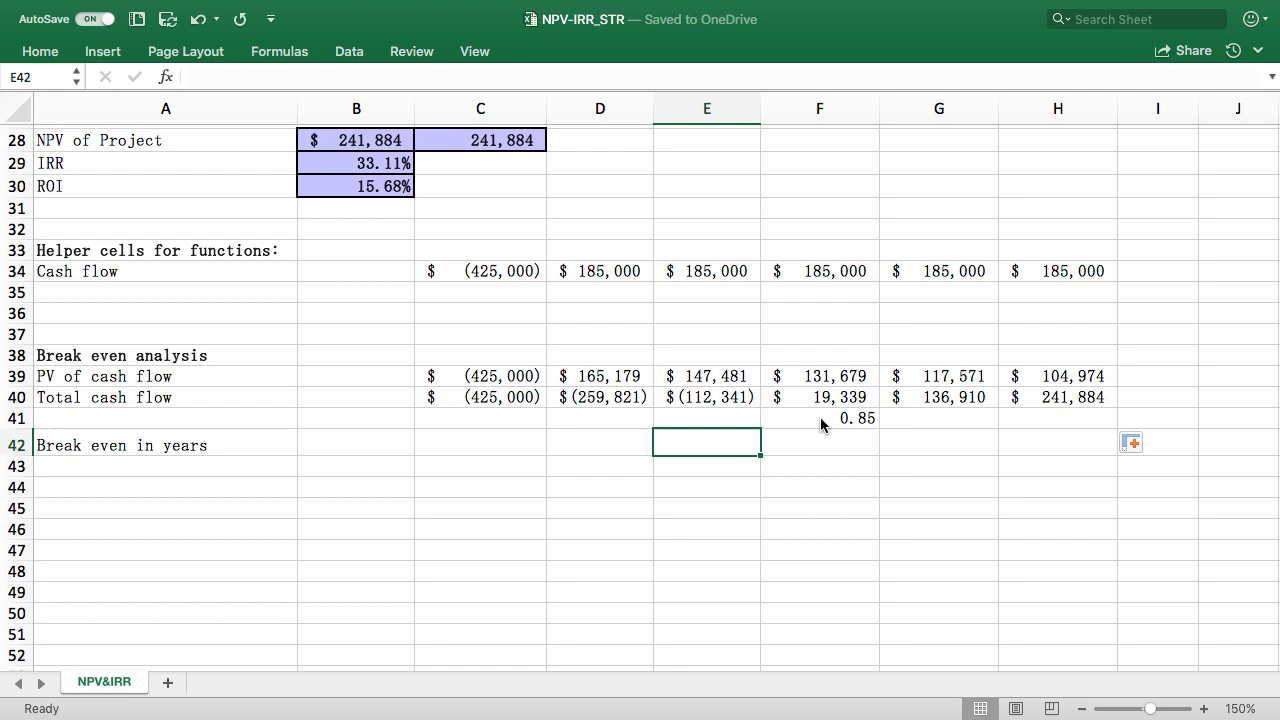
pyautogui.press('Right')
pyautogui.scroll(9, 820, 424)
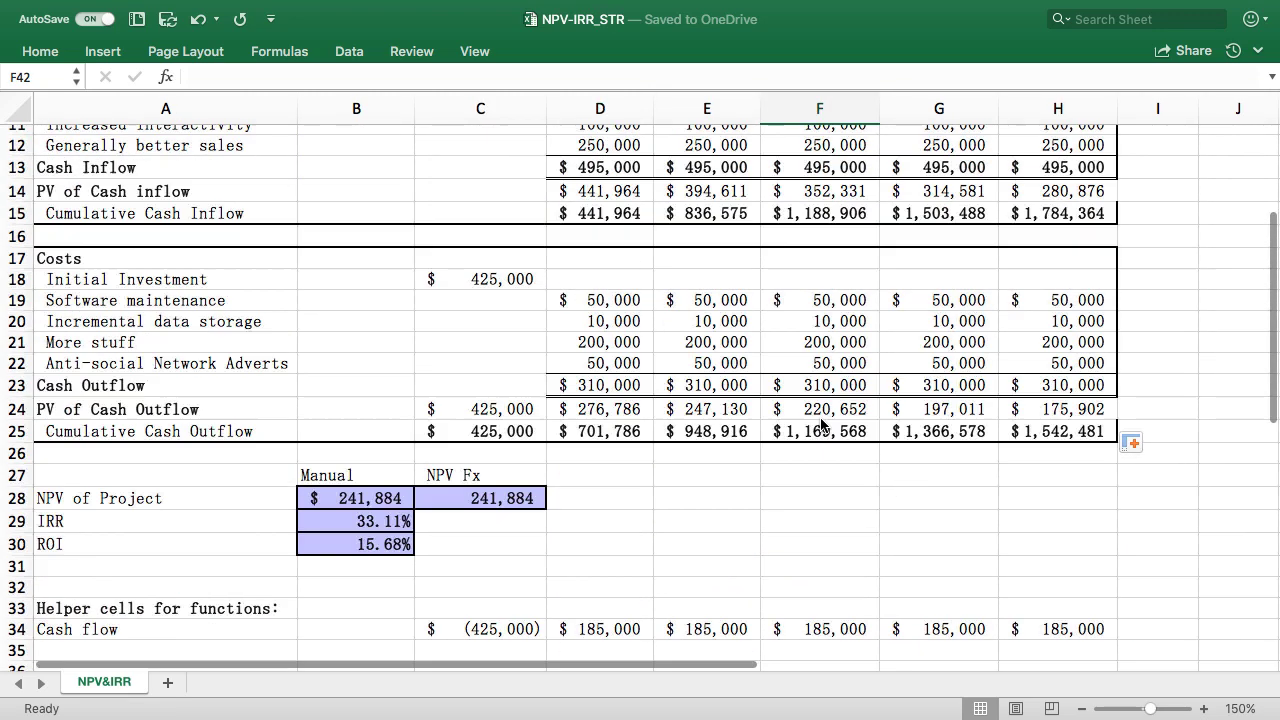
pyautogui.click(582, 289)
pyautogui.press('Right')
pyautogui.press('Right')
pyautogui.press('Right')
pyautogui.press('Right')
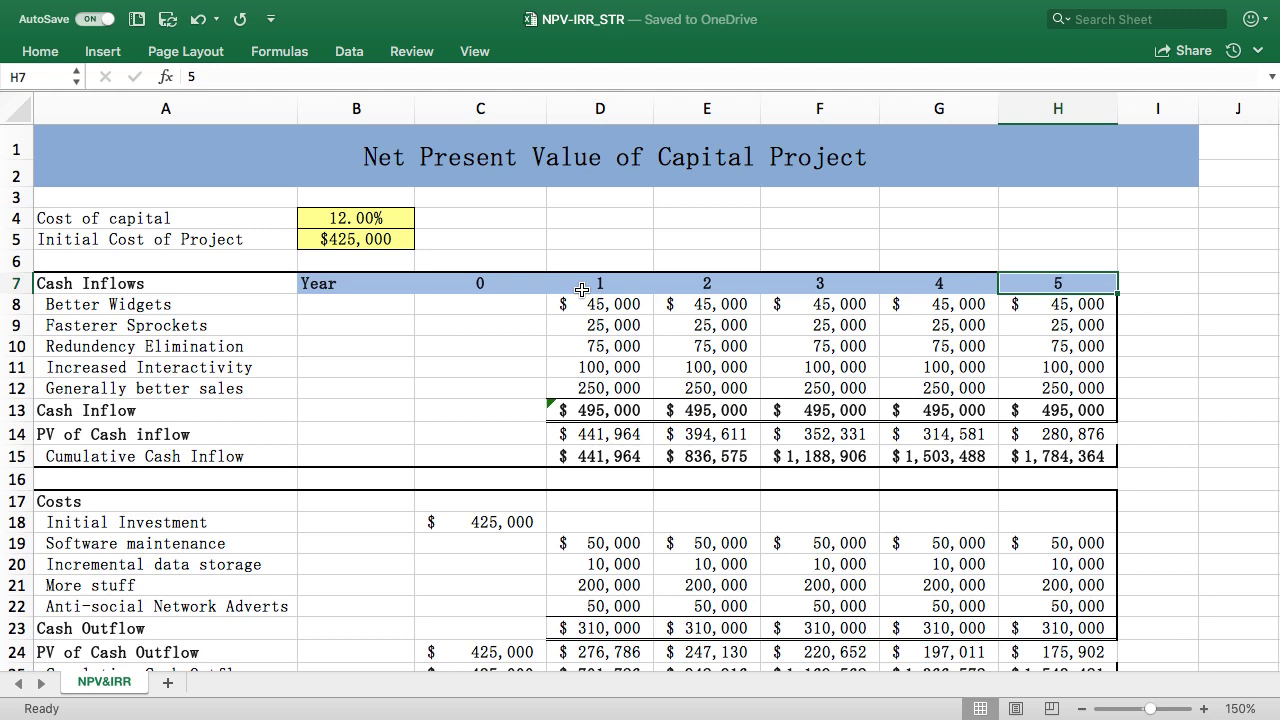
pyautogui.scroll(-9, 584, 288)
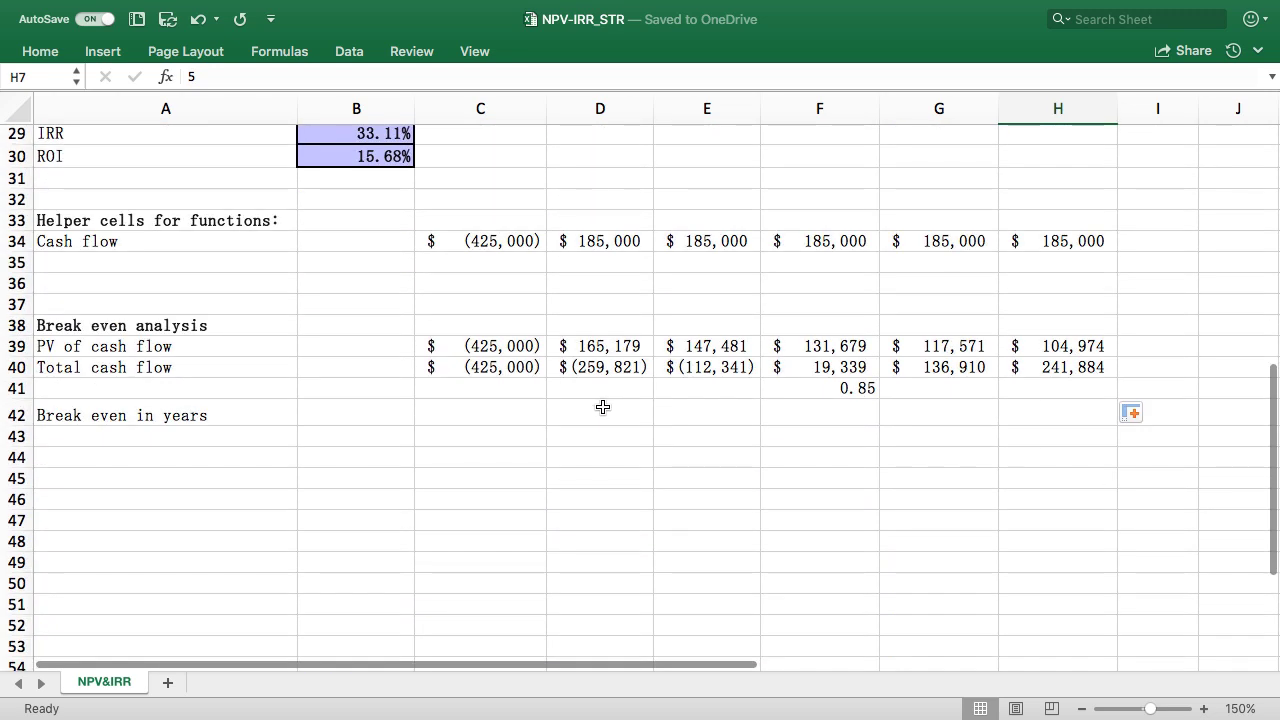
pyautogui.click(602, 414)
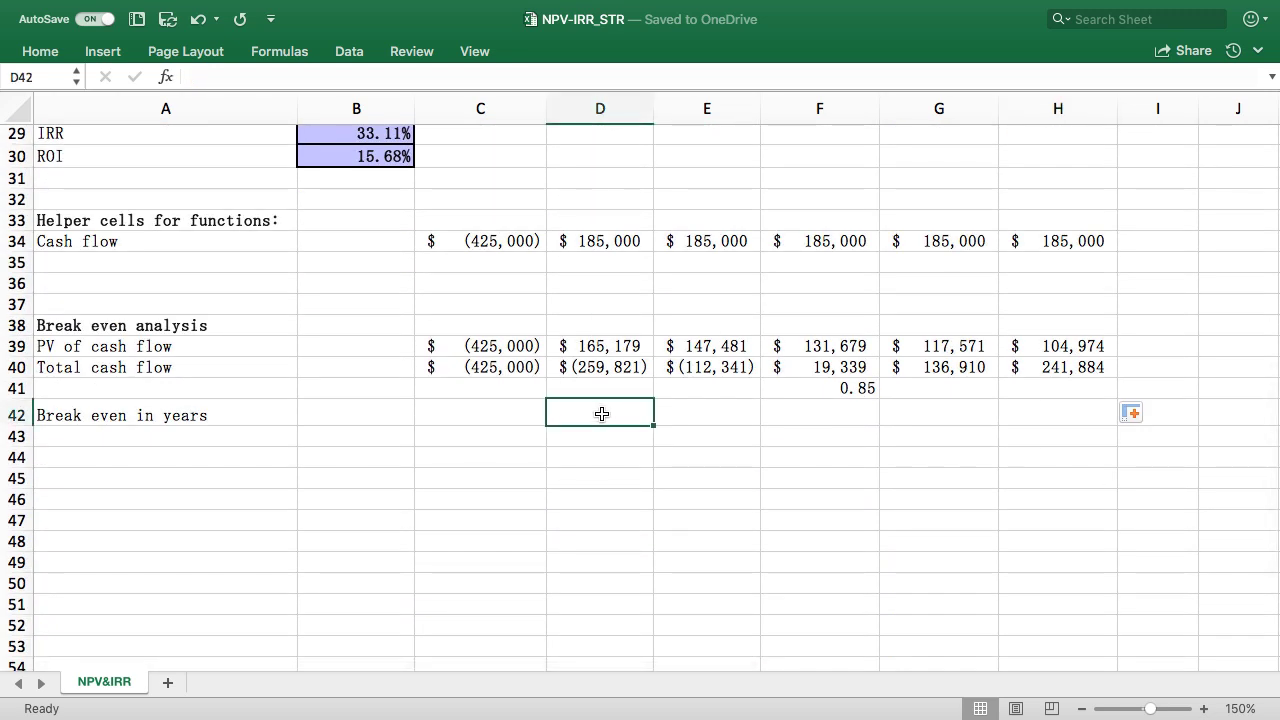
pyautogui.write('=')
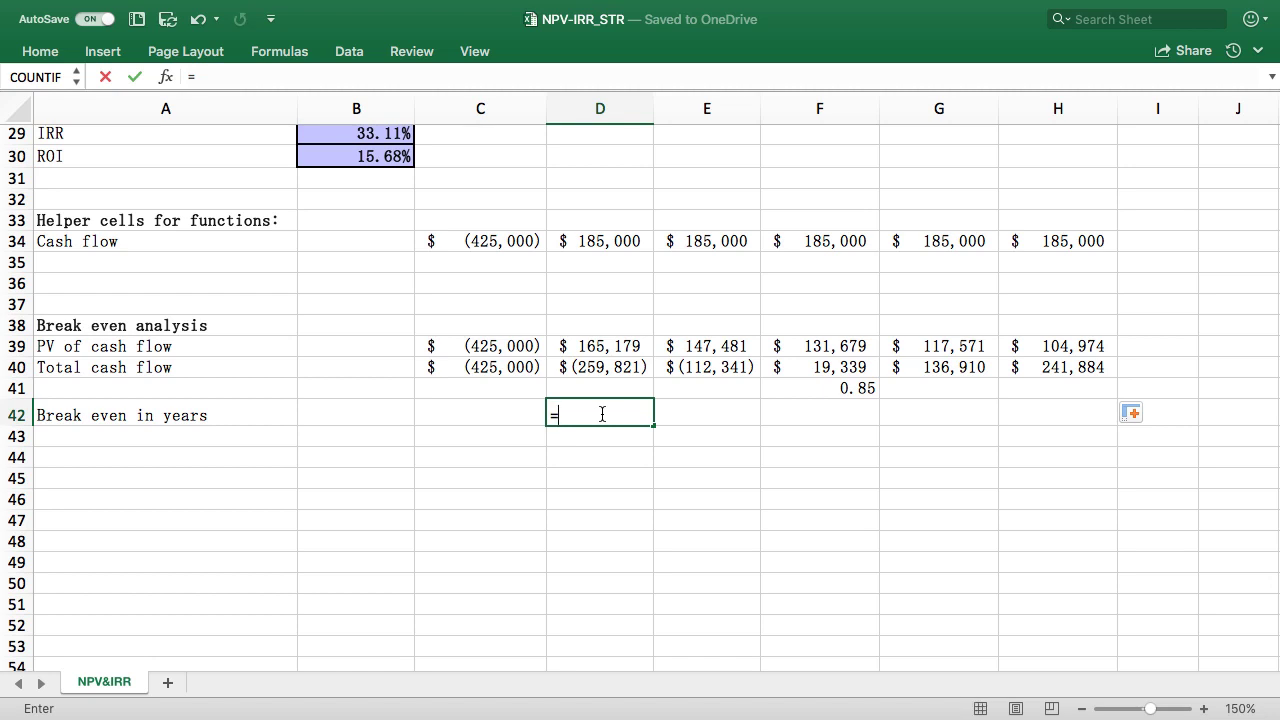
pyautogui.write('c7+d41')
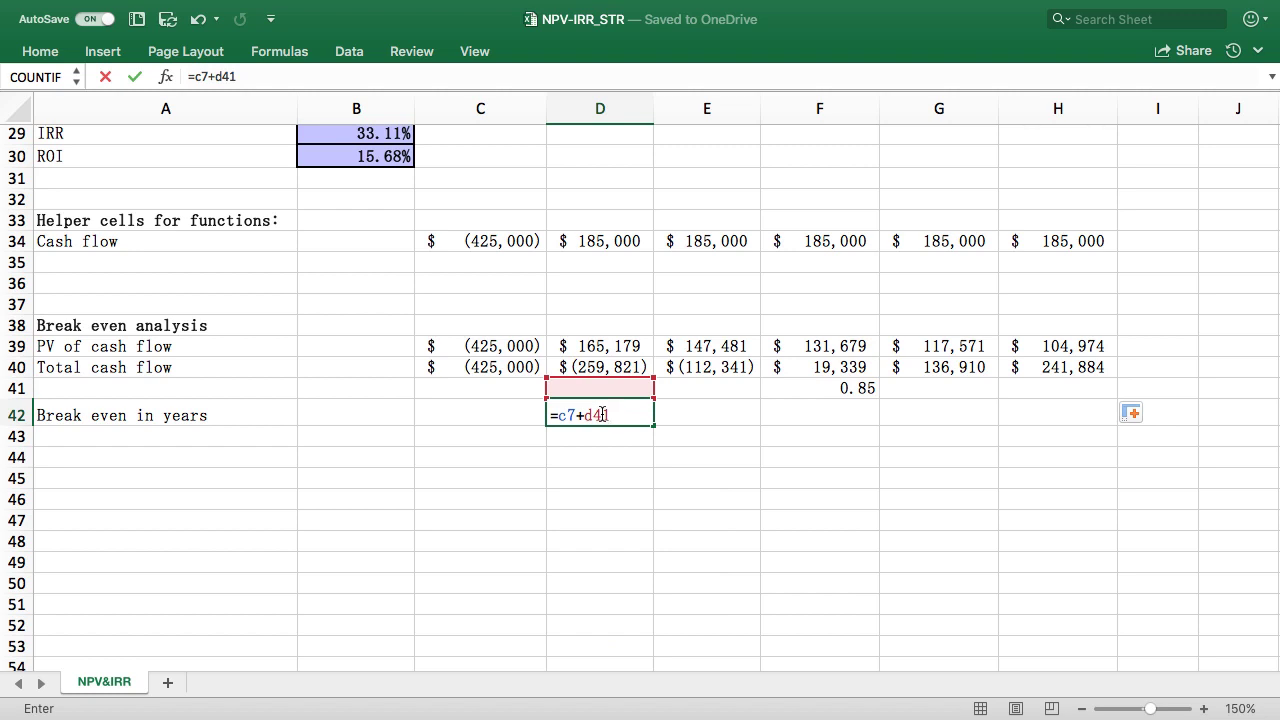
# - Commit =C7+D41 in D42 and trace its #VALUE! error to the blank D41
pyautogui.press('Return')
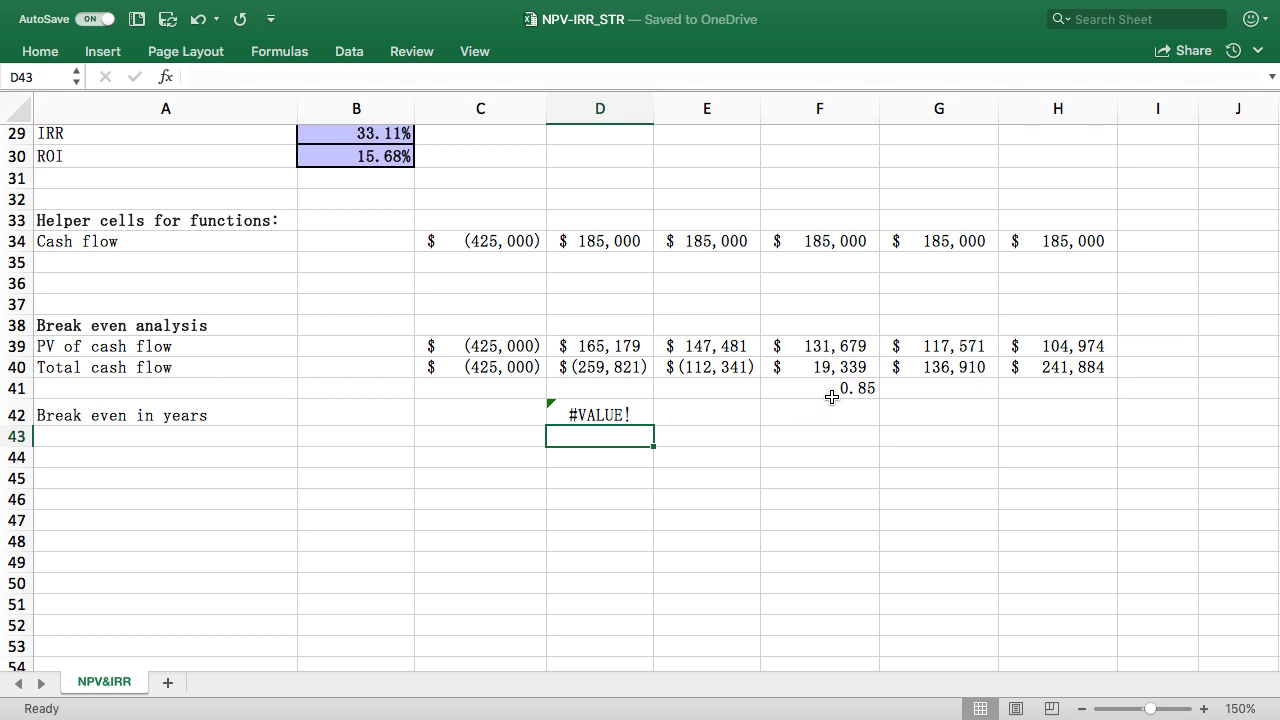
pyautogui.click(590, 410)
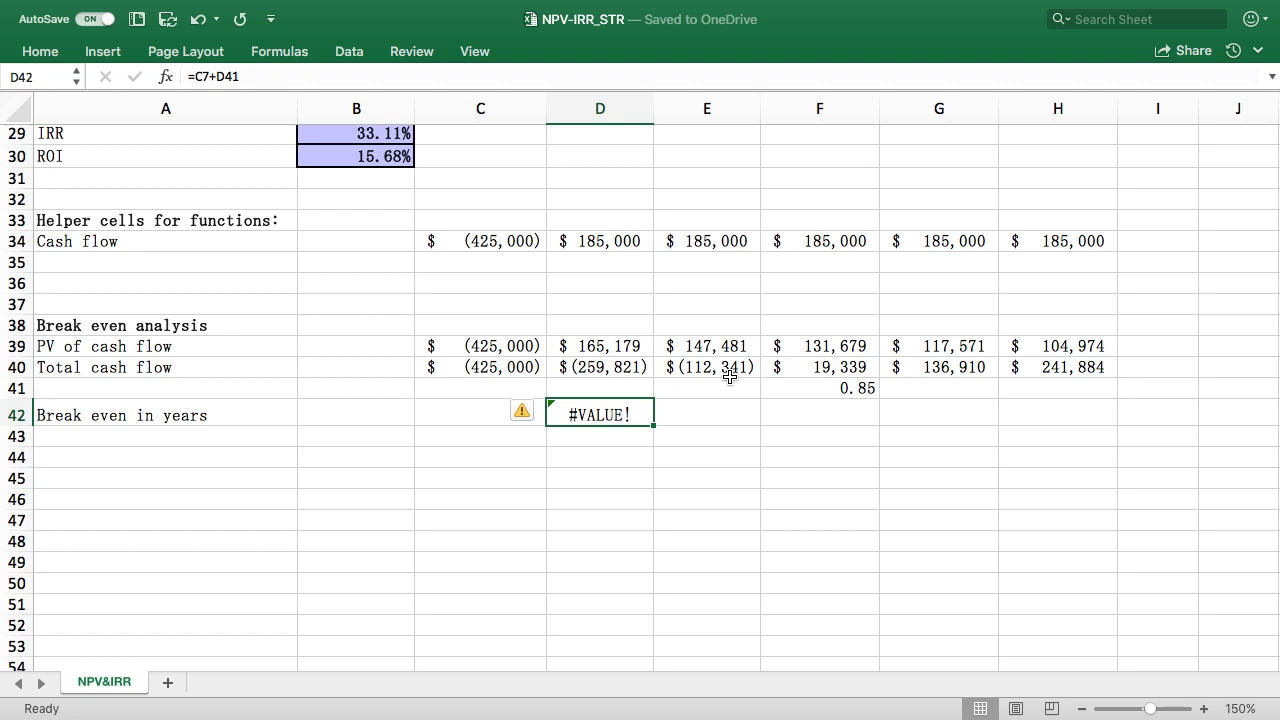
pyautogui.click(591, 385)
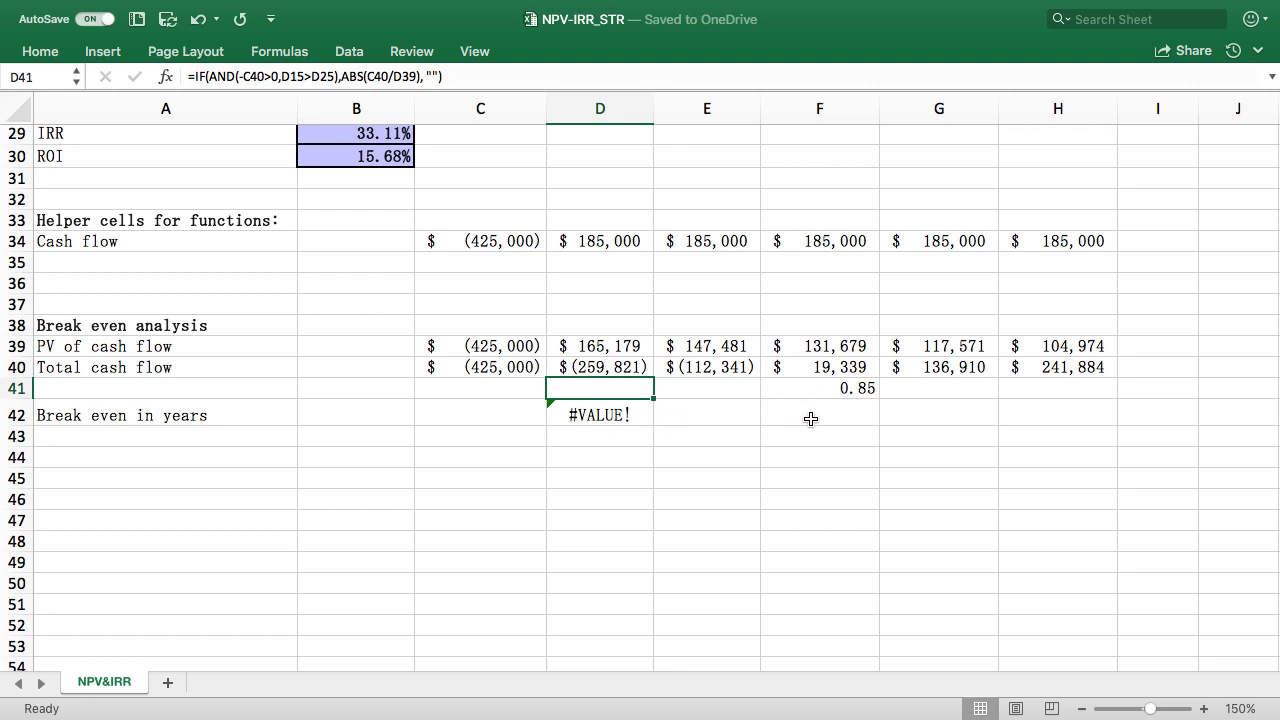
# - Rewrite D42's formula as =IFERROR(C7+D41, "")
pyautogui.press('Down')
pyautogui.press('F2')
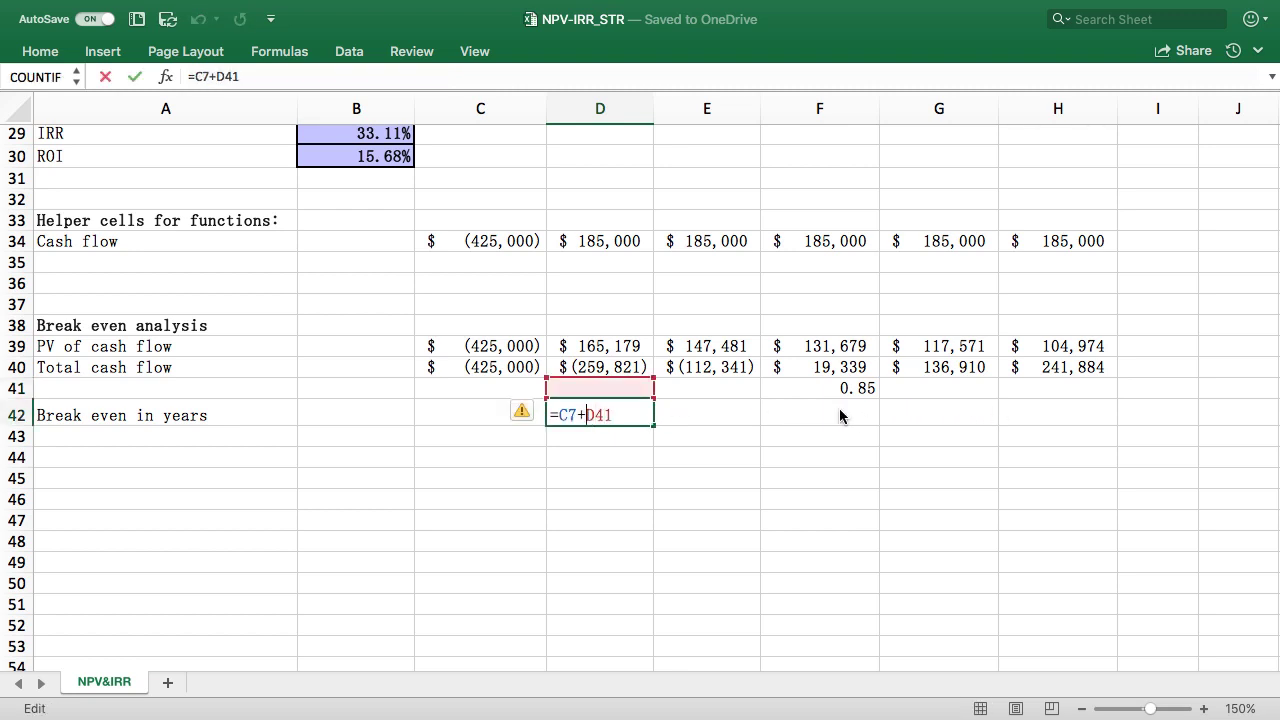
pyautogui.write('ifer')
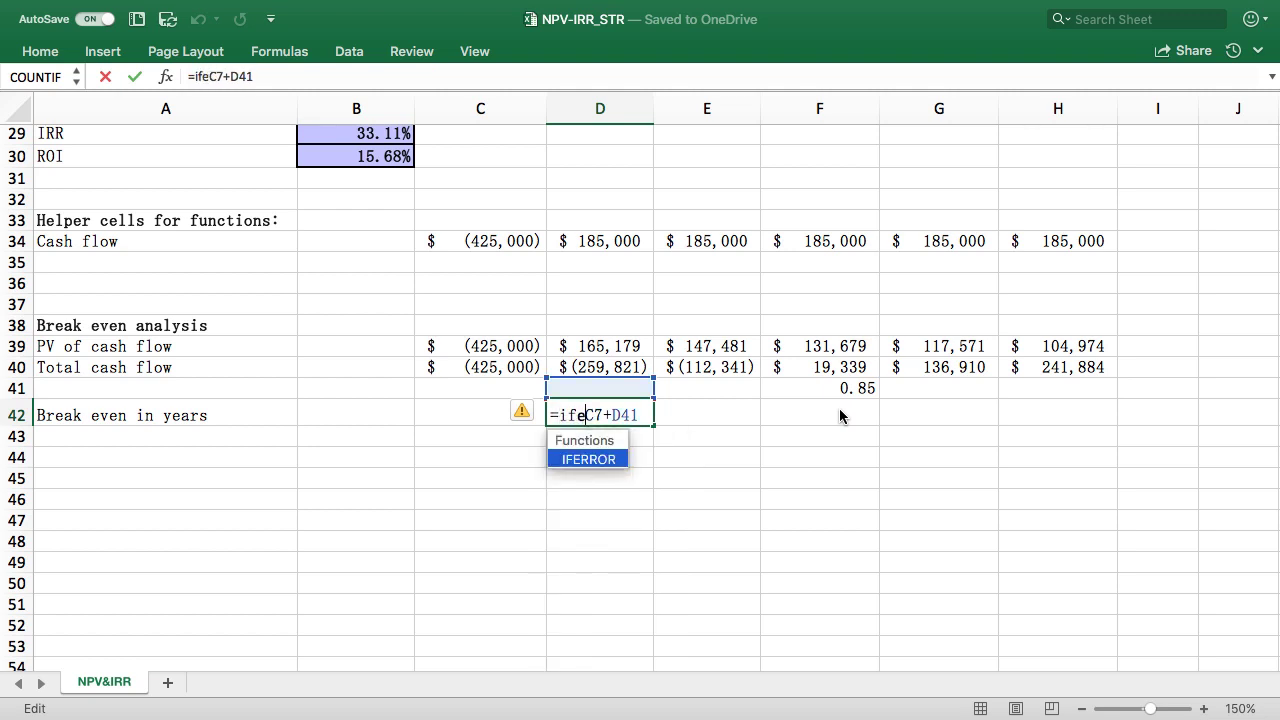
pyautogui.write('ror')
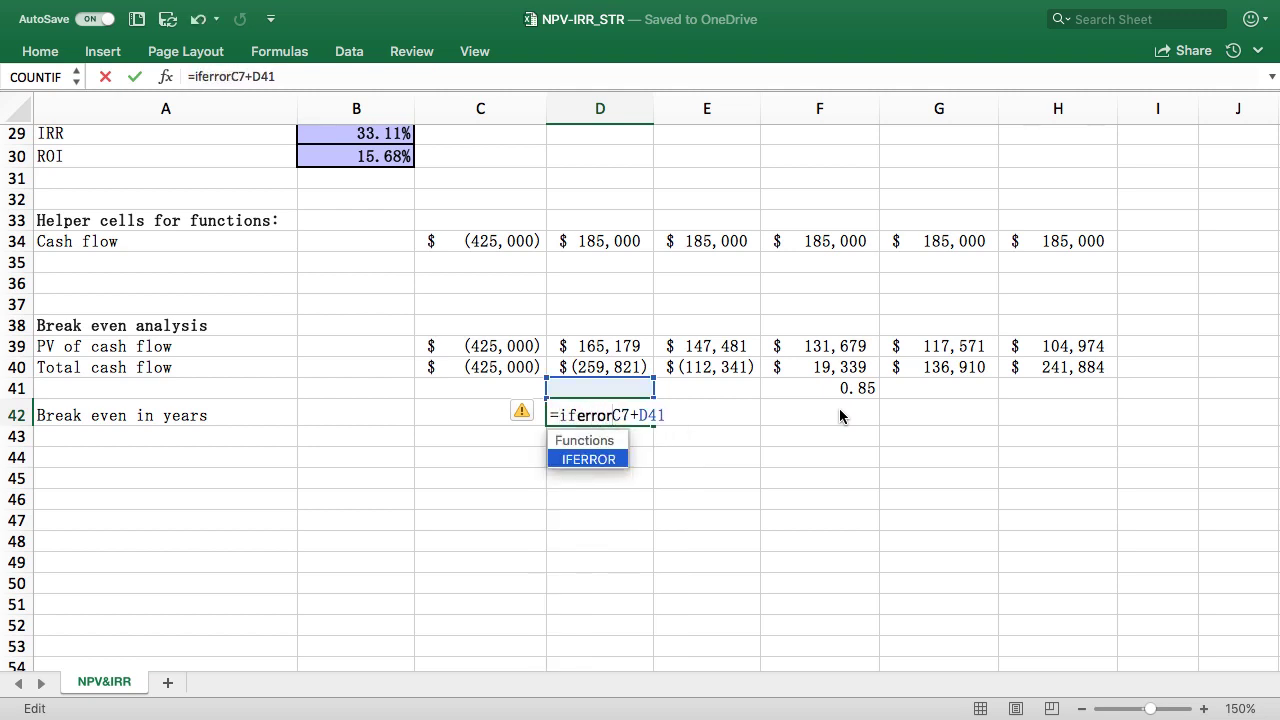
pyautogui.write('(')
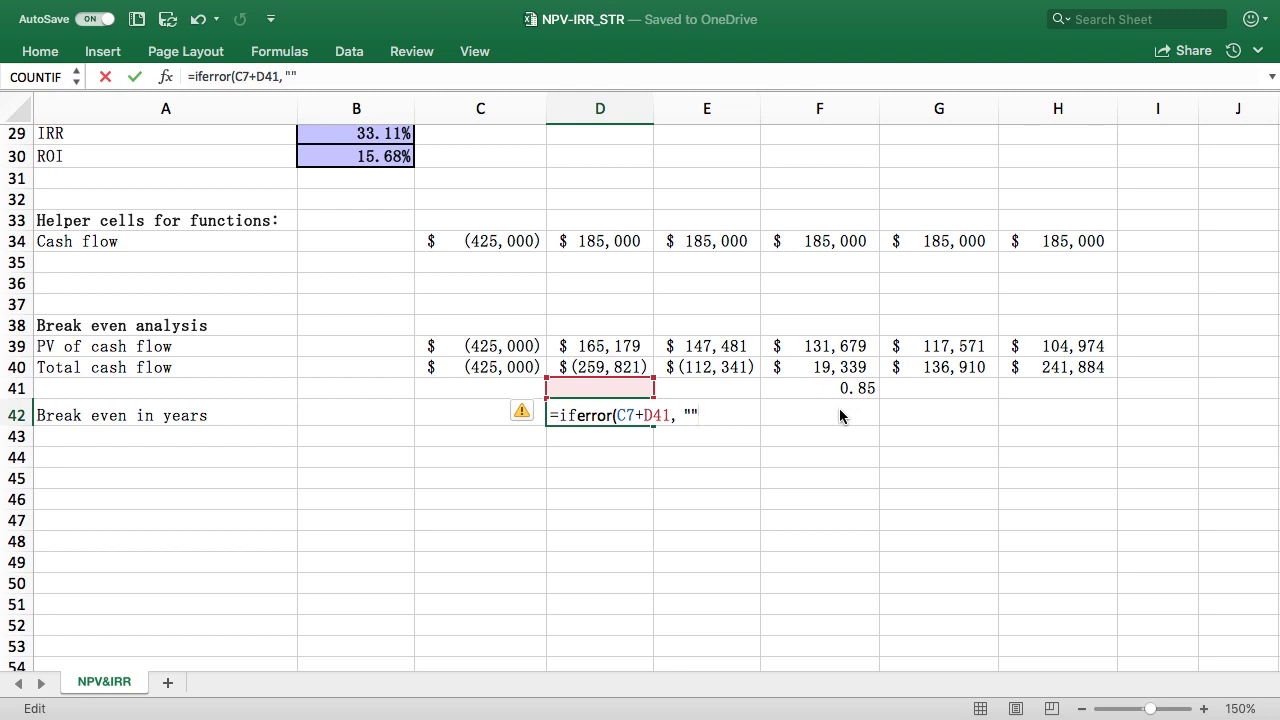
pyautogui.hotkey('ctrl', 'Return')
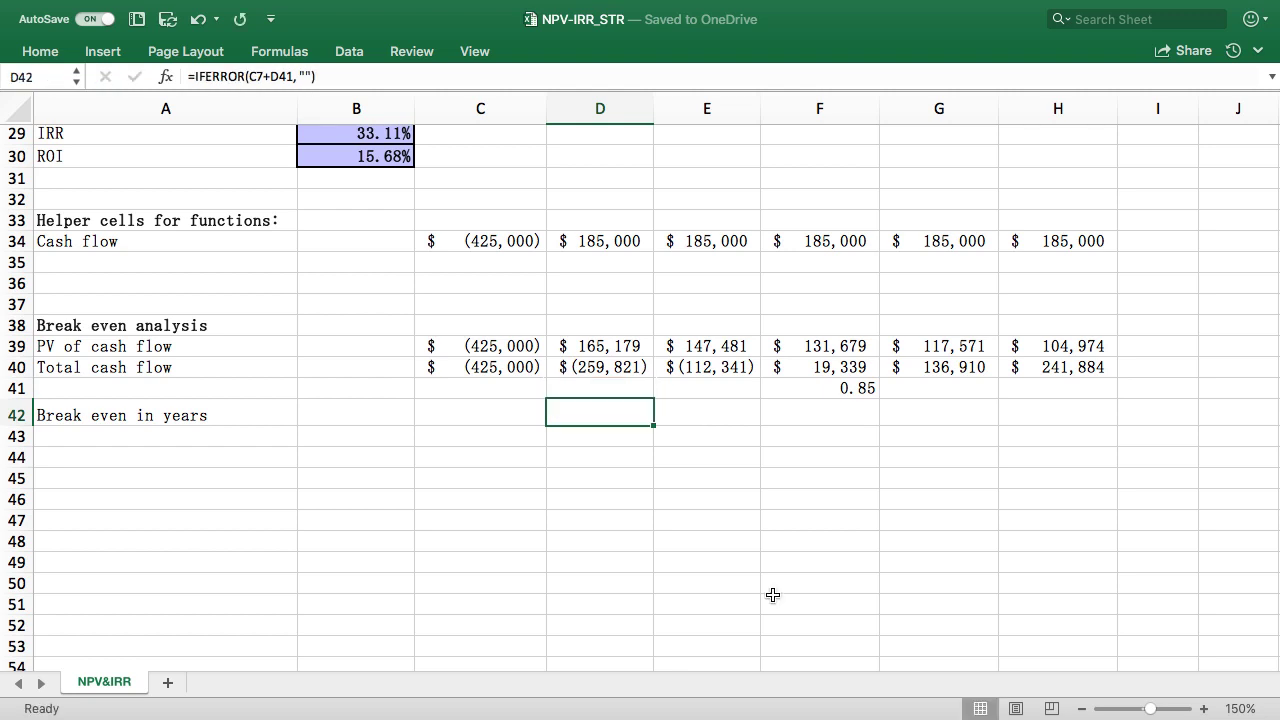
# - Fill D42's IFERROR formula to H42 and give the D41:H41 helper values white font
pyautogui.moveTo(652, 425); pyautogui.dragTo(1105, 418)
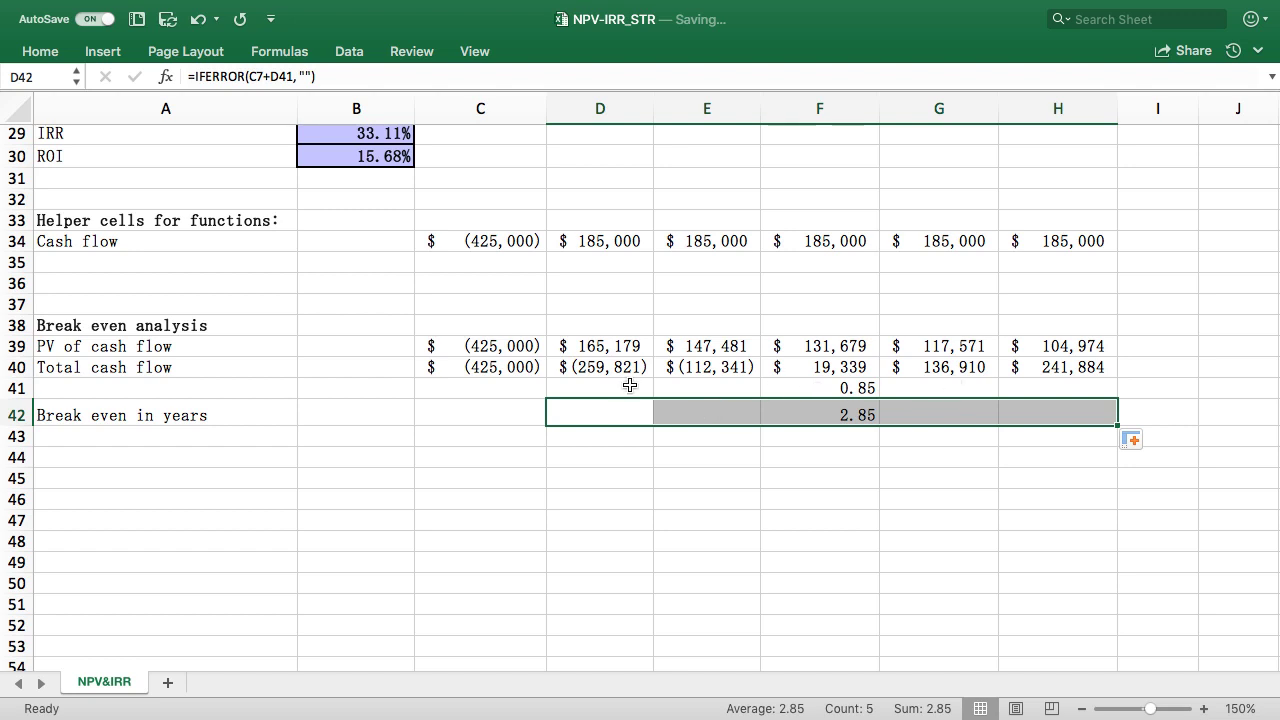
pyautogui.moveTo(625, 387); pyautogui.dragTo(1050, 388)
pyautogui.click(40, 51)
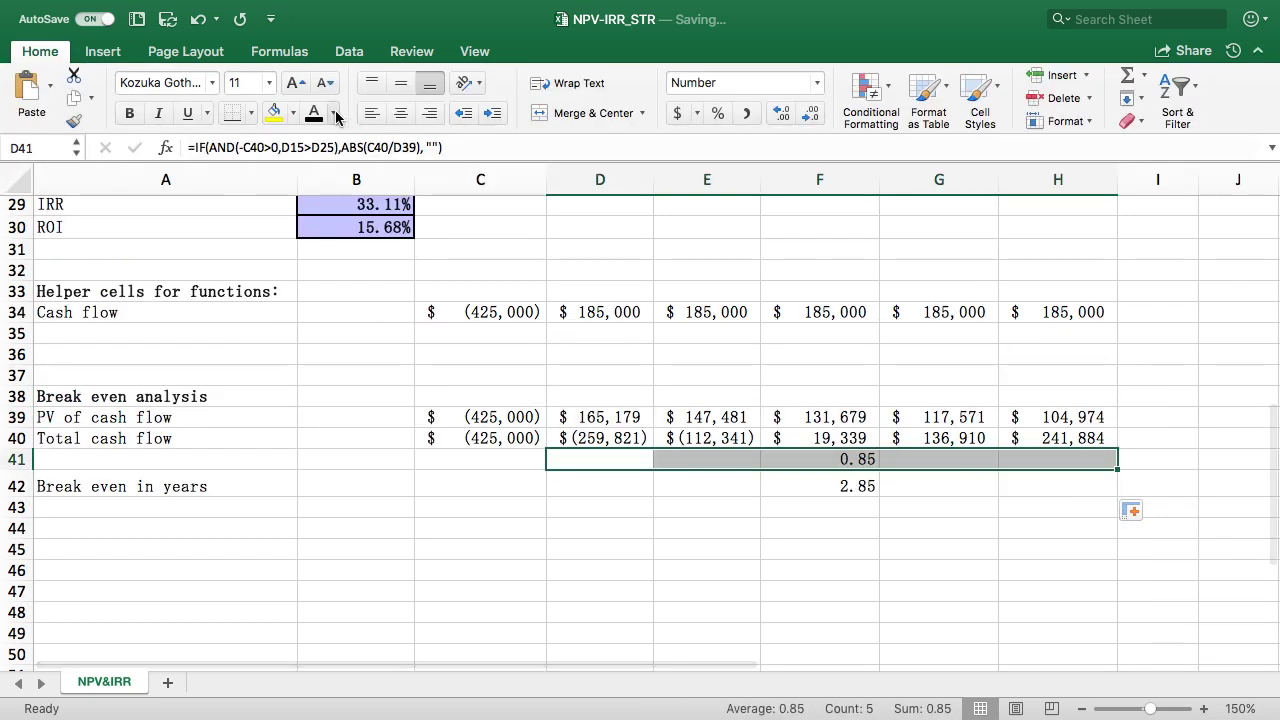
pyautogui.click(334, 113)
pyautogui.click(326, 206)
pyautogui.scroll(2, 562, 481)
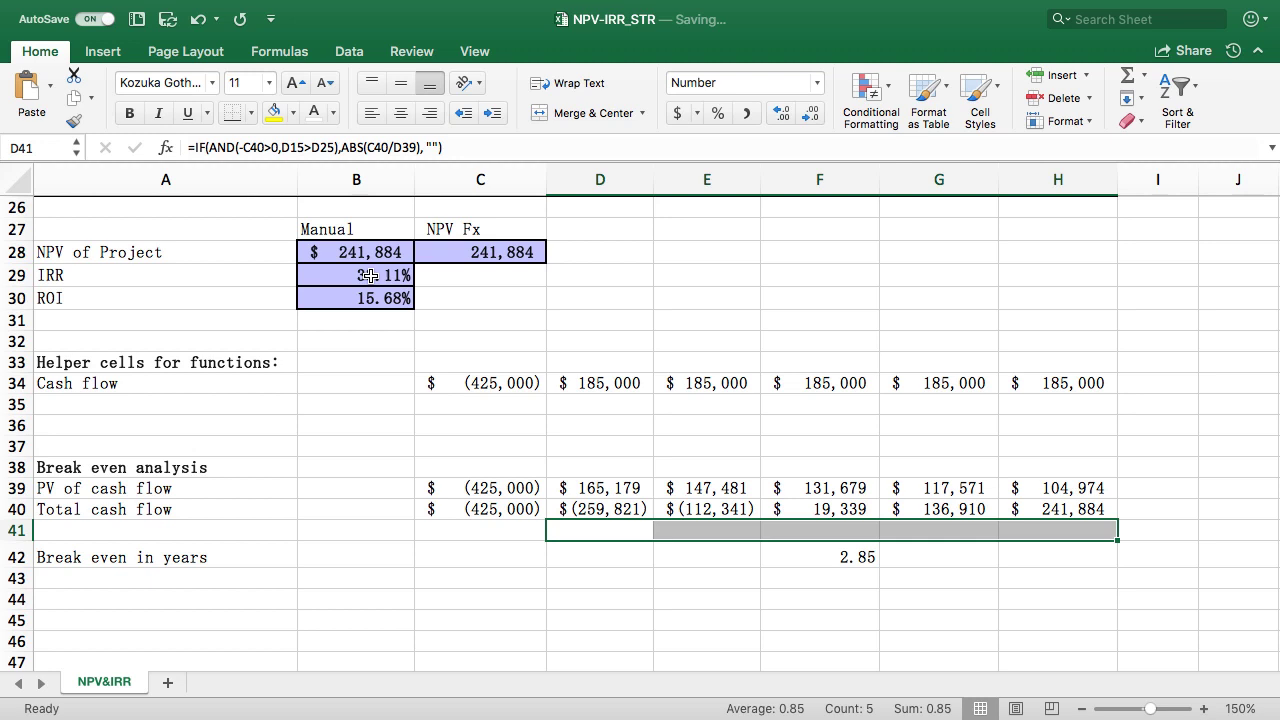
# - For D42:H42, start a Classic rule formatting No Blanks cells with a custom format
pyautogui.moveTo(577, 551); pyautogui.dragTo(1034, 557)
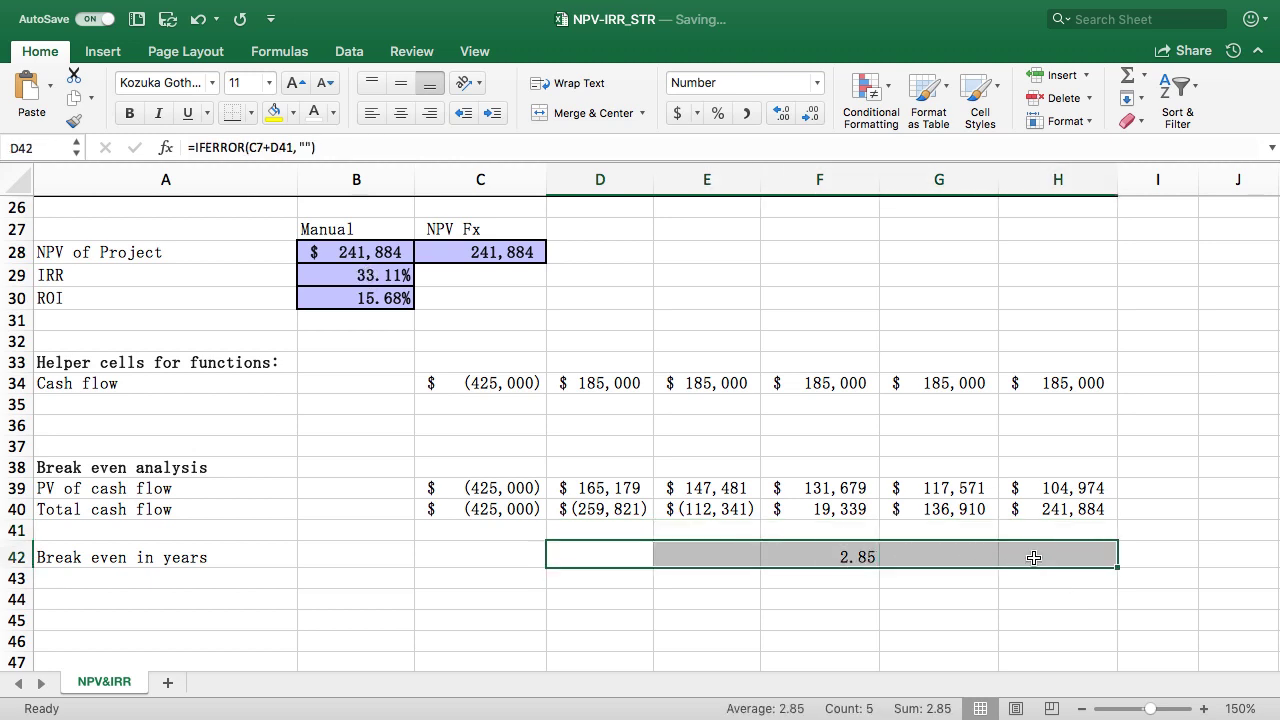
pyautogui.click(890, 88)
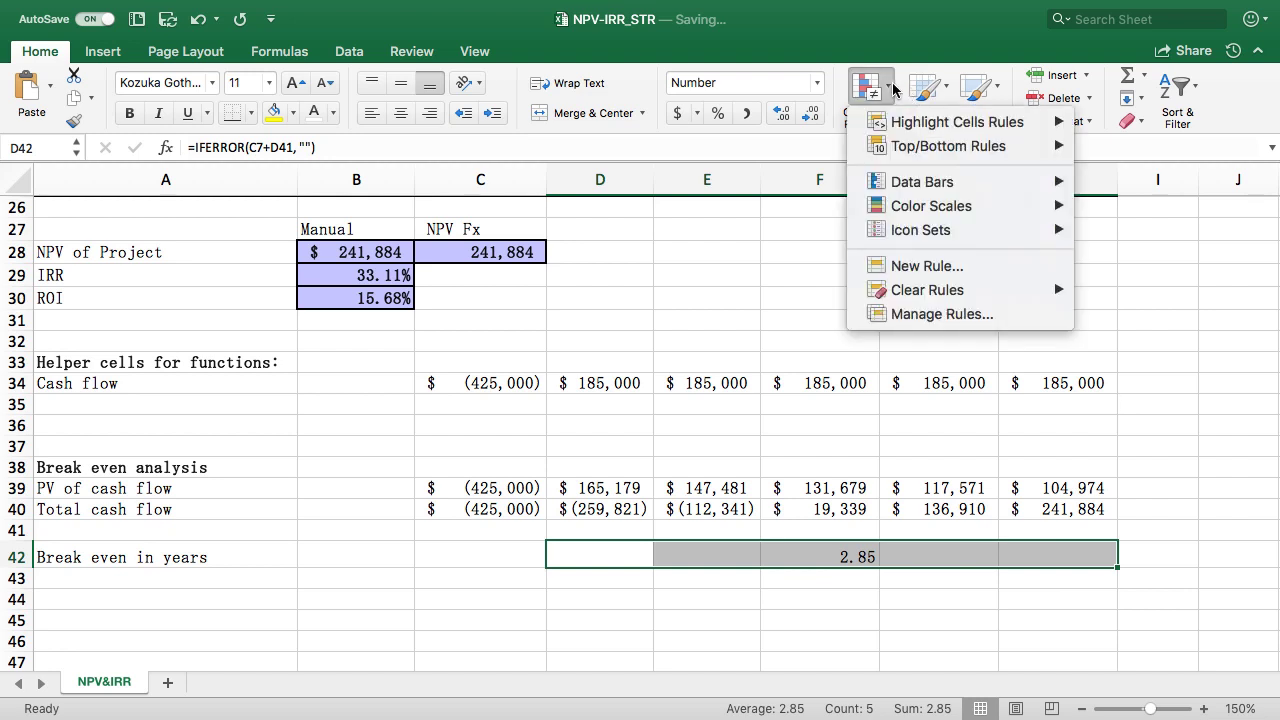
pyautogui.click(899, 268)
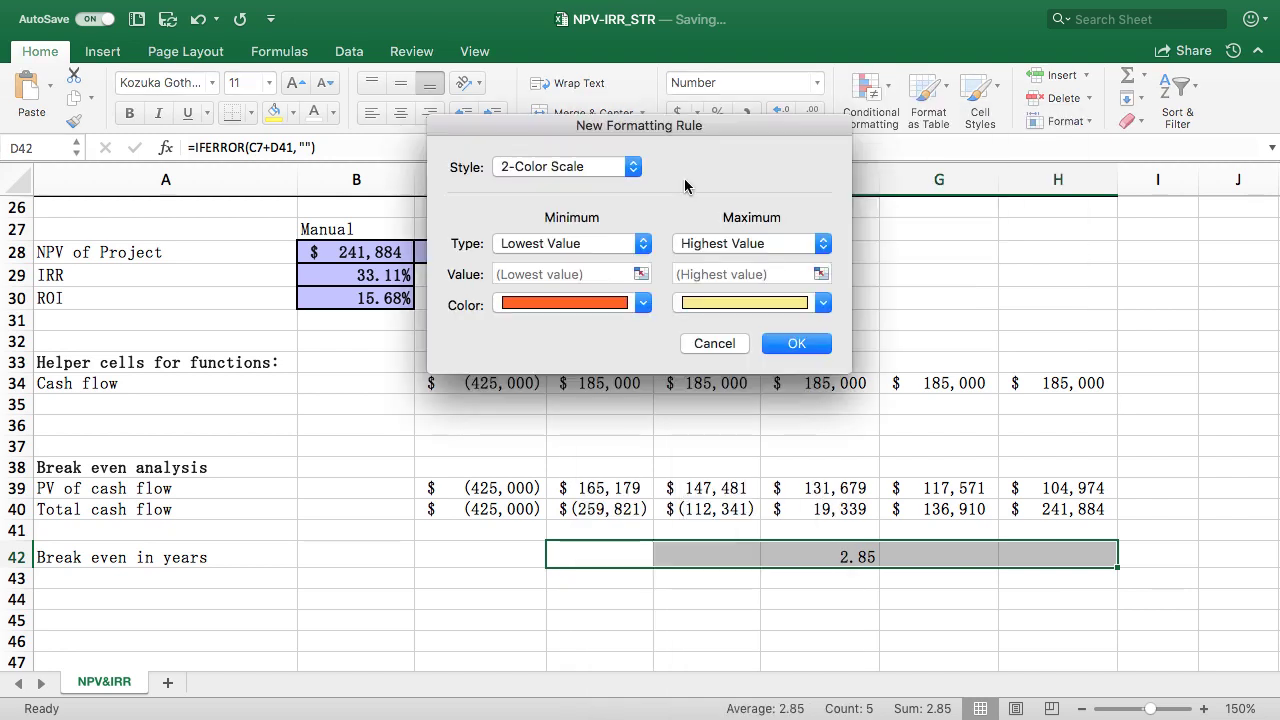
pyautogui.click(632, 170)
pyautogui.click(555, 243)
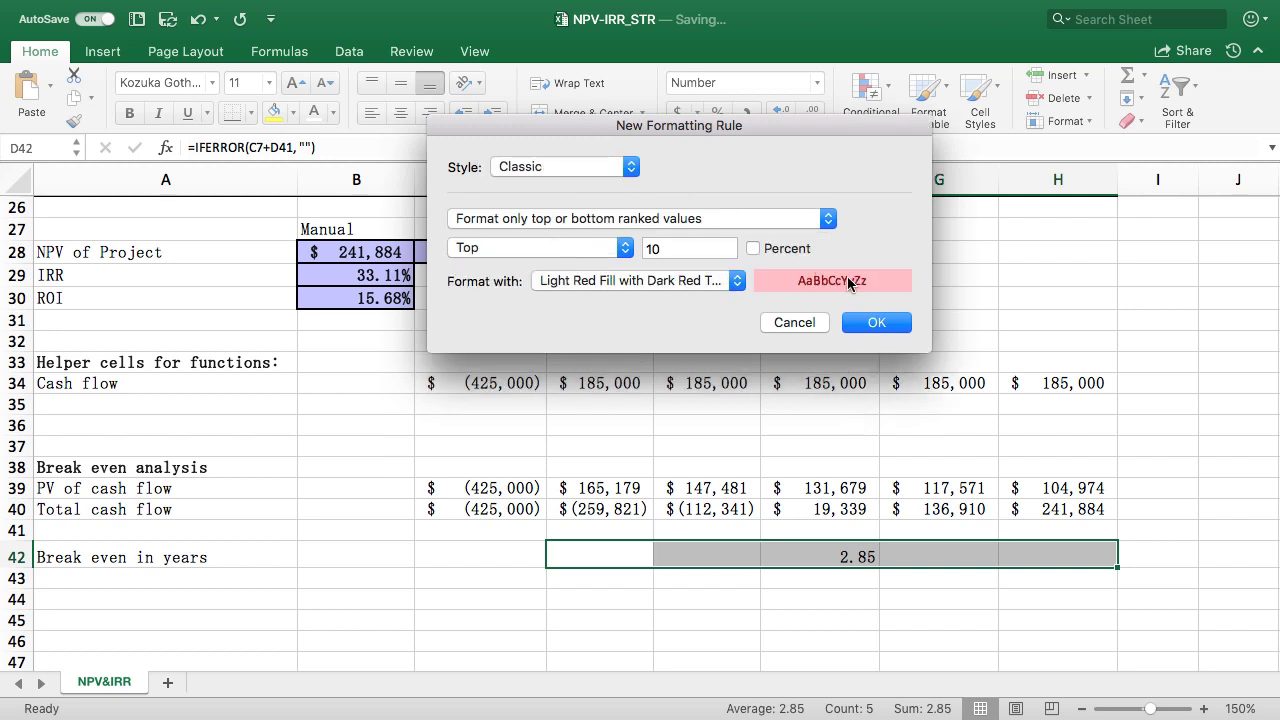
pyautogui.click(829, 220)
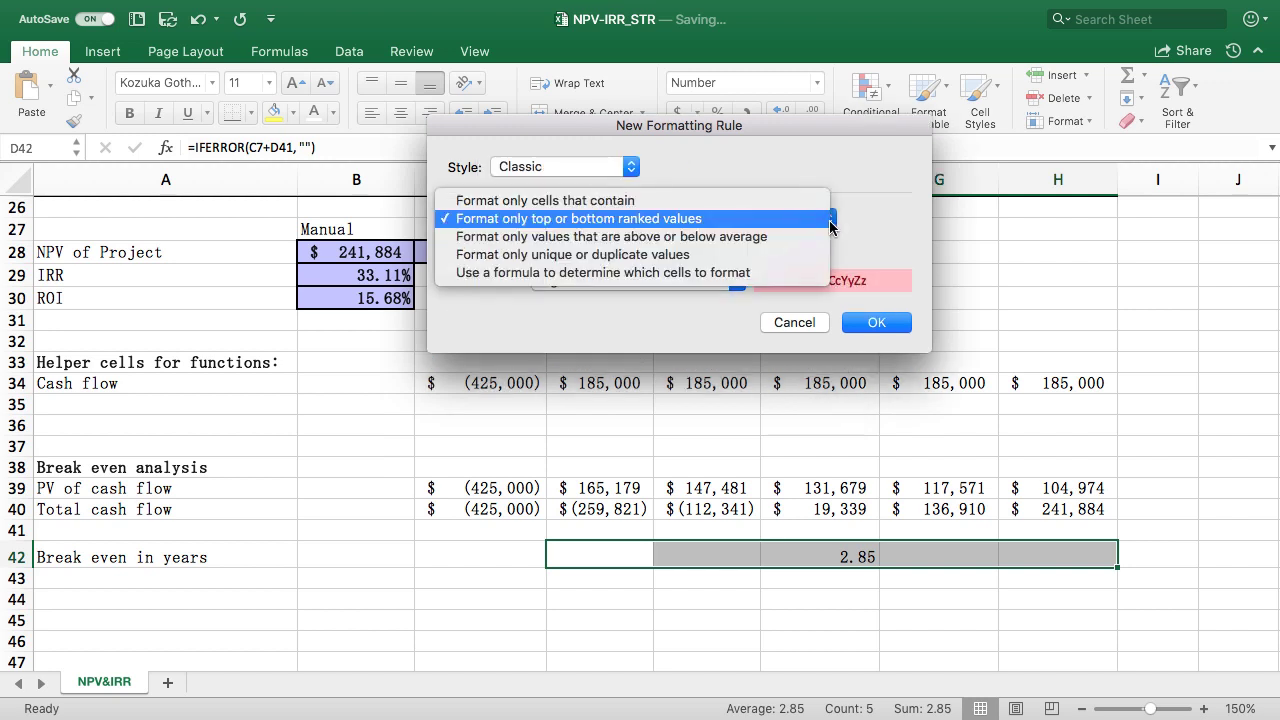
pyautogui.click(657, 201)
pyautogui.click(627, 250)
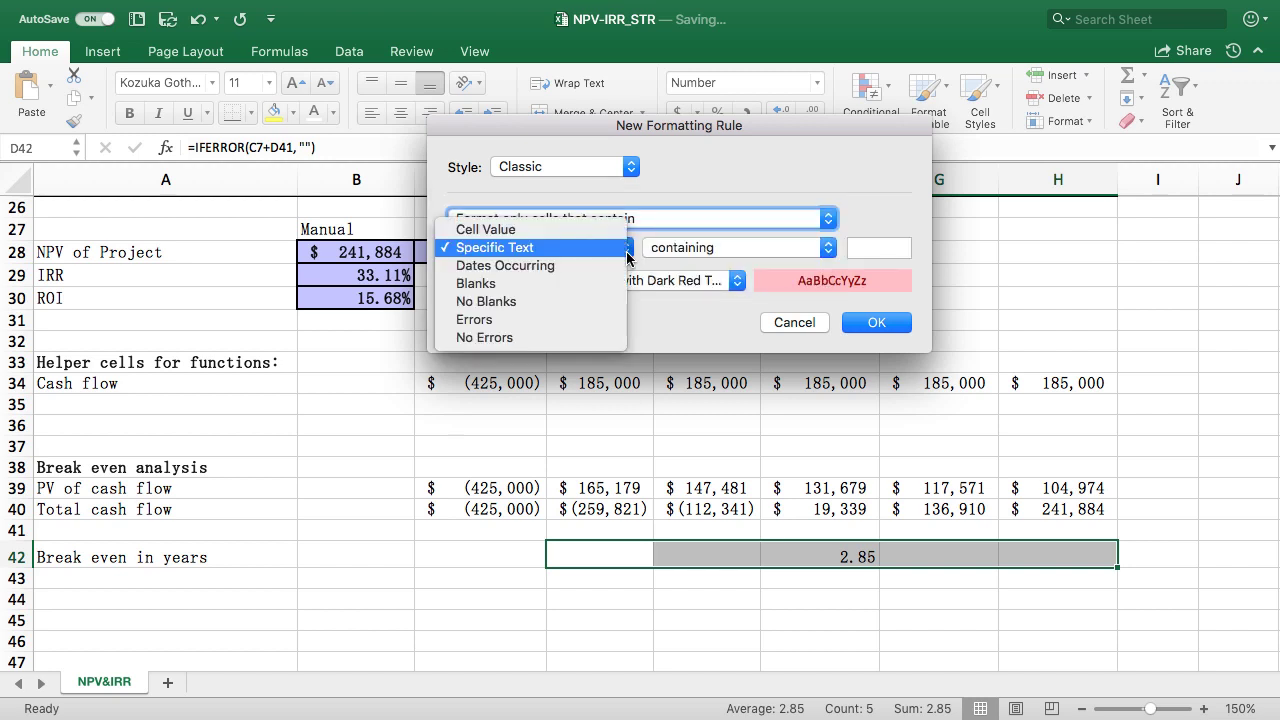
pyautogui.click(561, 302)
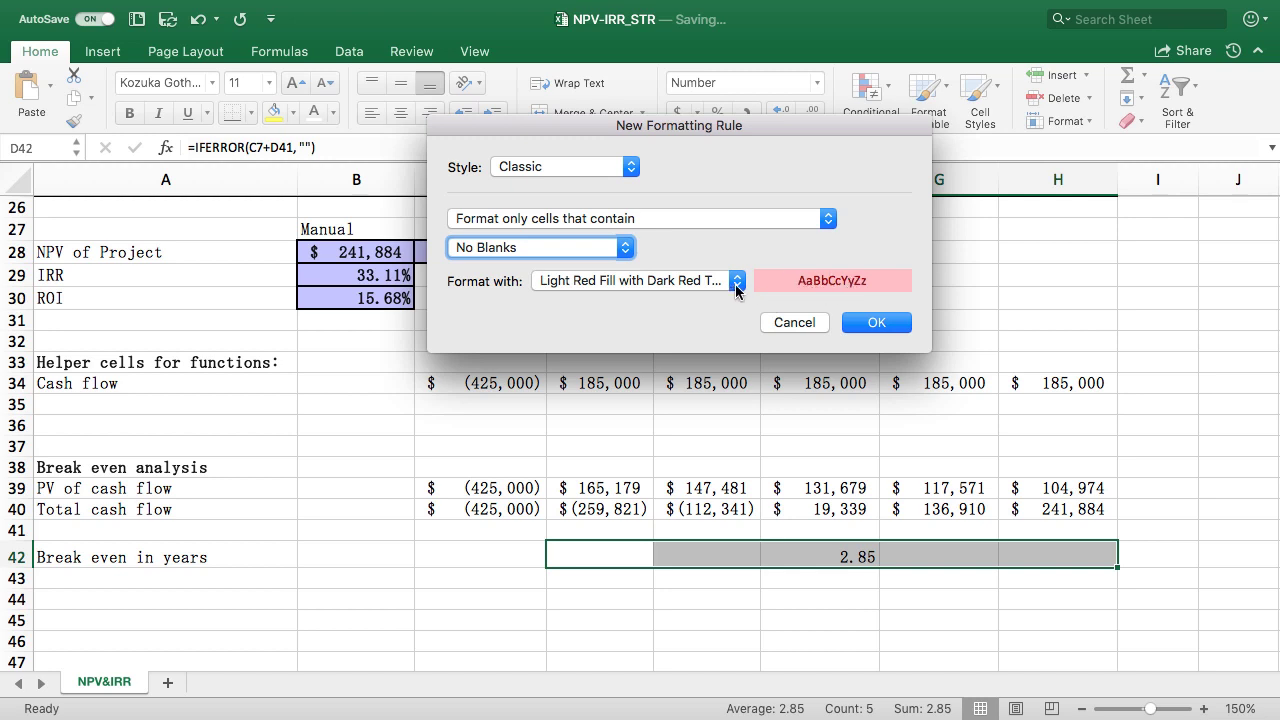
pyautogui.click(736, 283)
pyautogui.click(632, 389)
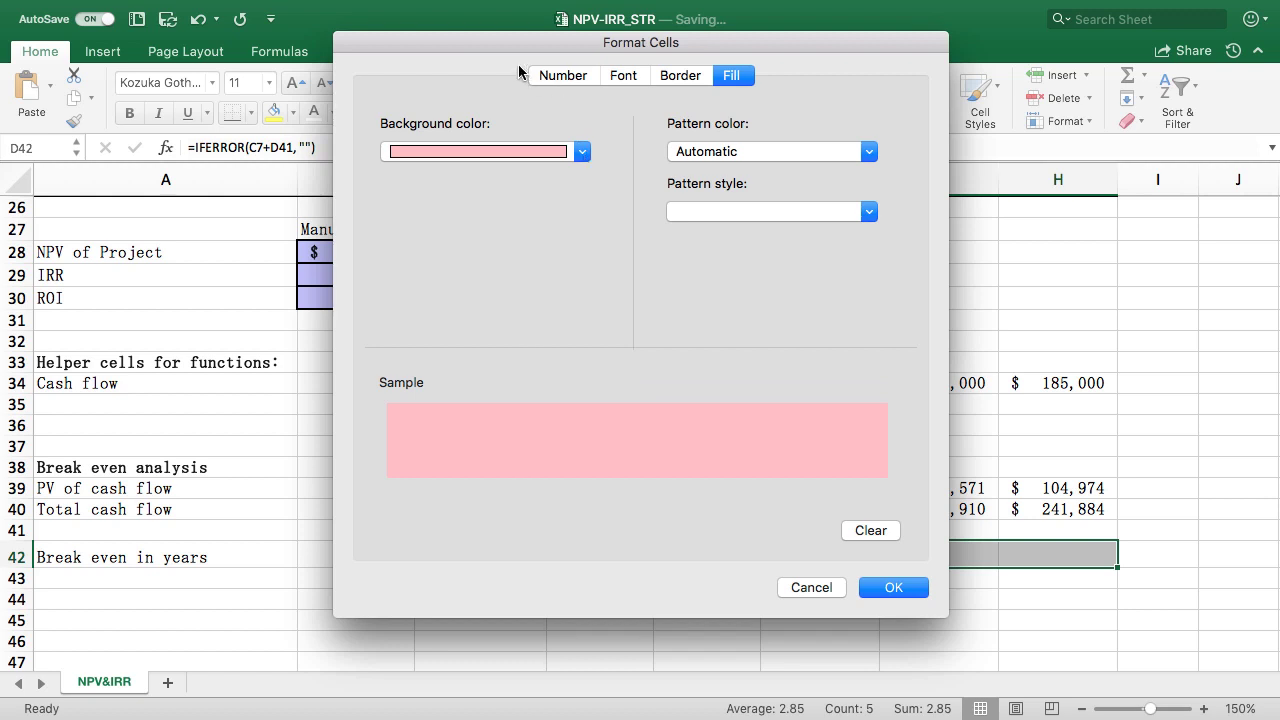
# - Give the custom format a lavender fill sampled from B30, bold text and an outline border
pyautogui.moveTo(515, 45); pyautogui.dragTo(675, 39)
pyautogui.click(742, 145)
pyautogui.click(621, 463)
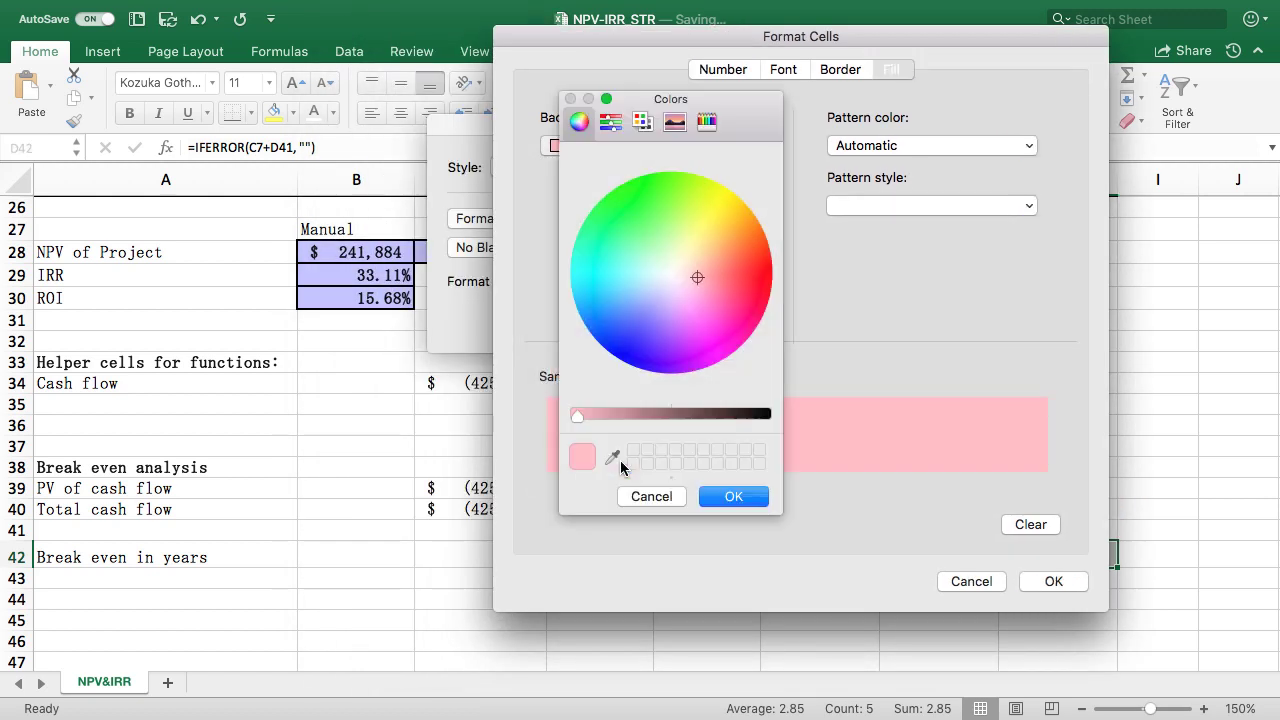
pyautogui.click(613, 457)
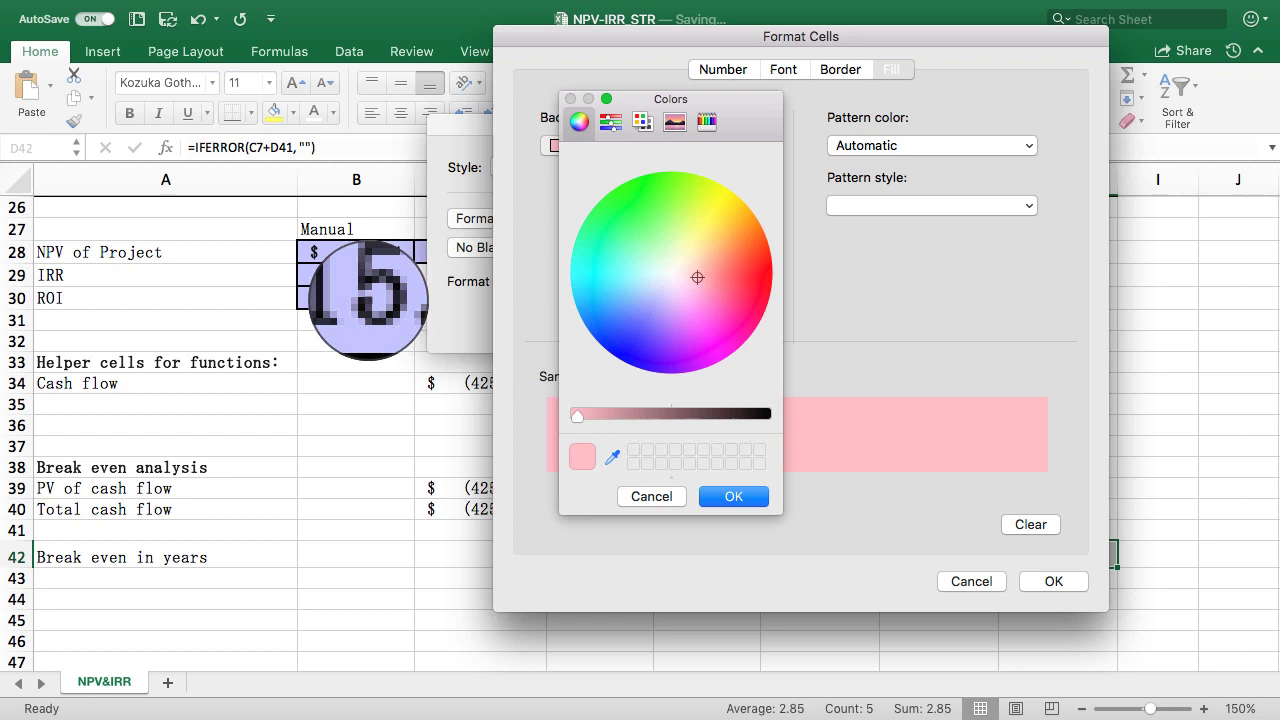
pyautogui.click(336, 300)
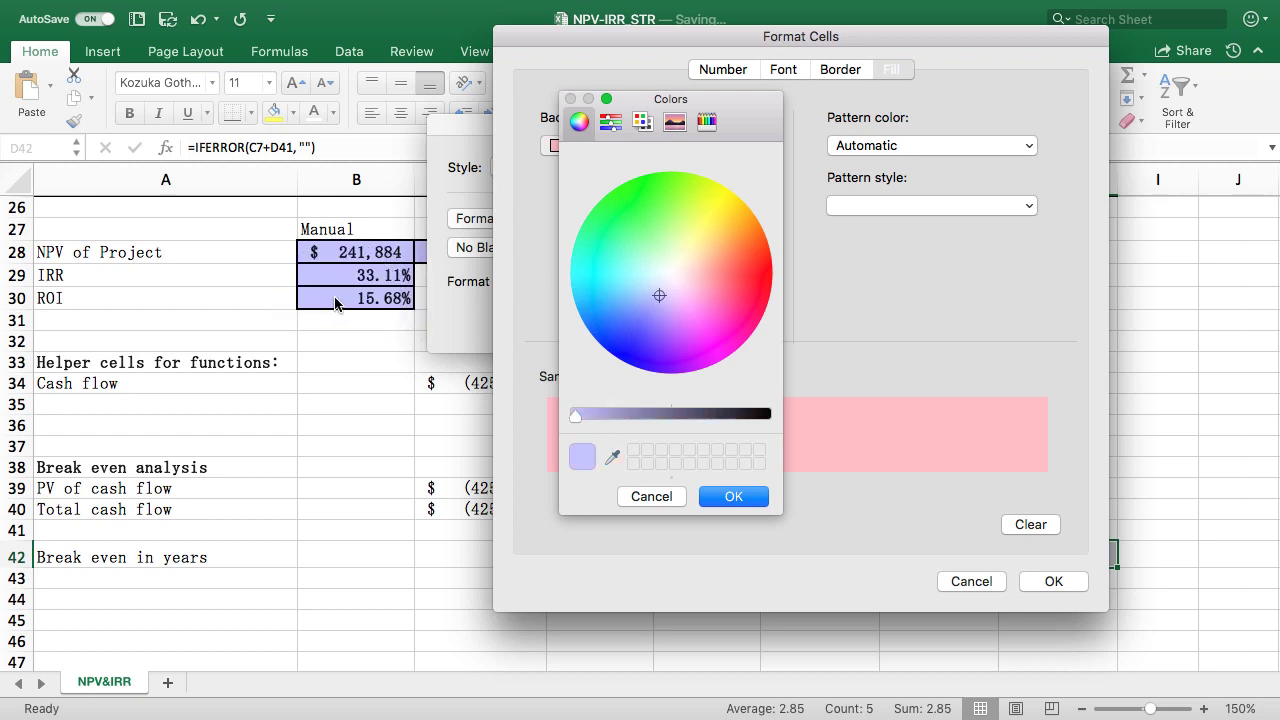
pyautogui.click(731, 502)
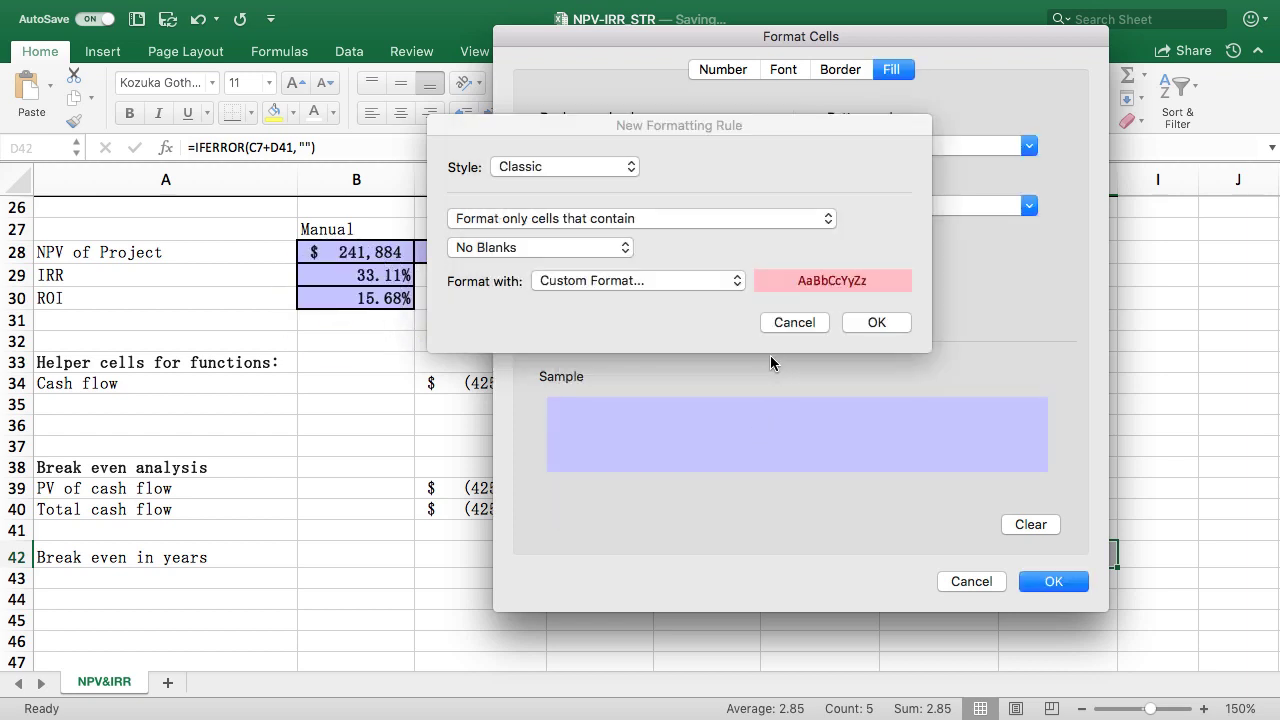
pyautogui.moveTo(737, 128); pyautogui.dragTo(1016, 309)
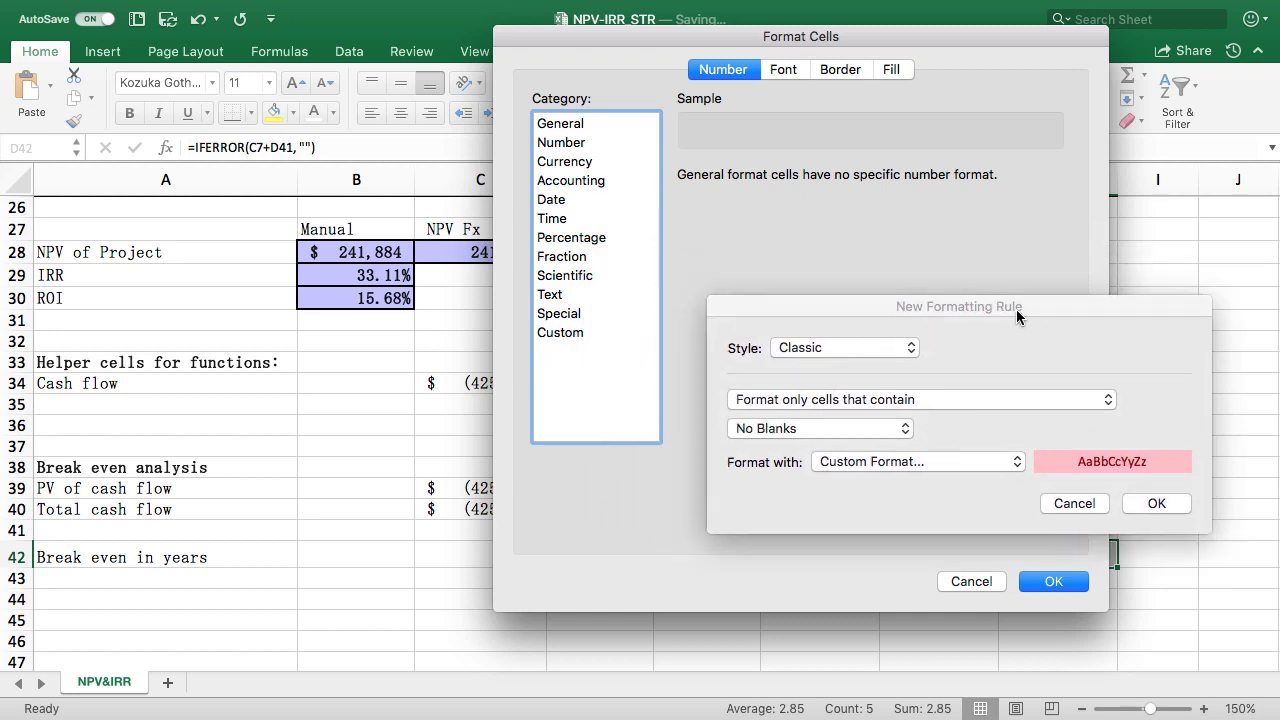
pyautogui.click(788, 72)
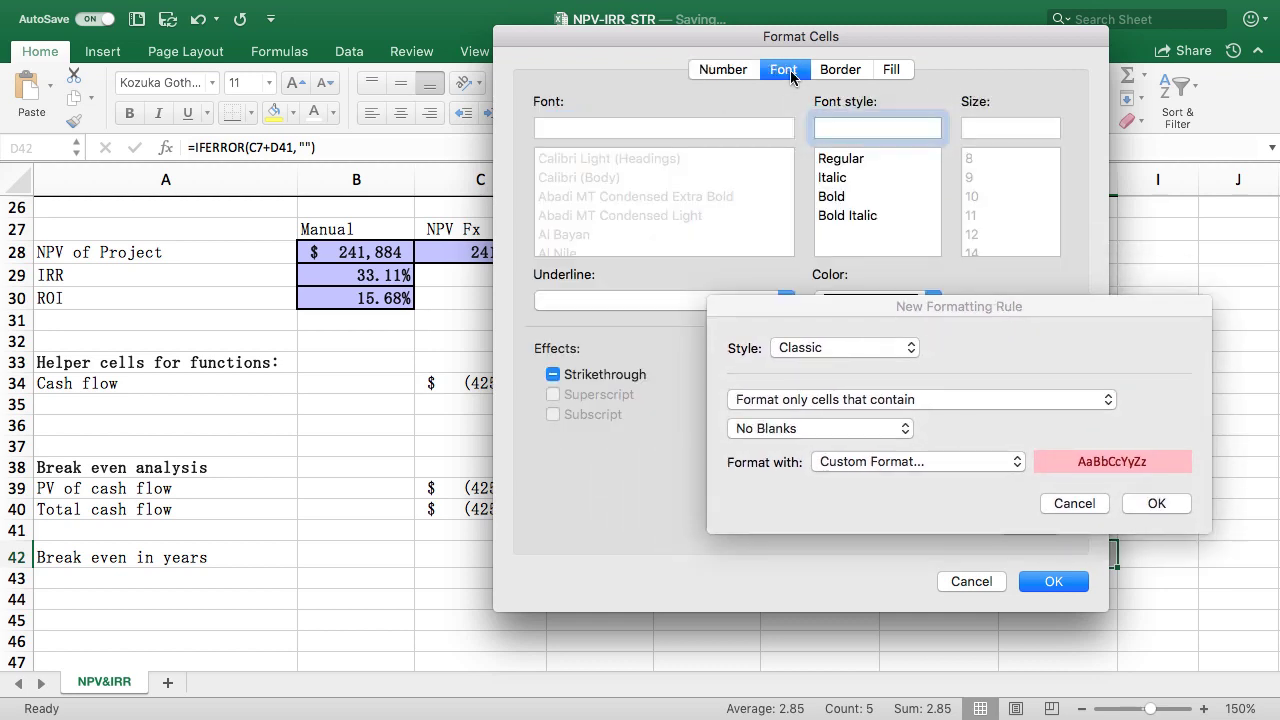
pyautogui.click(838, 198)
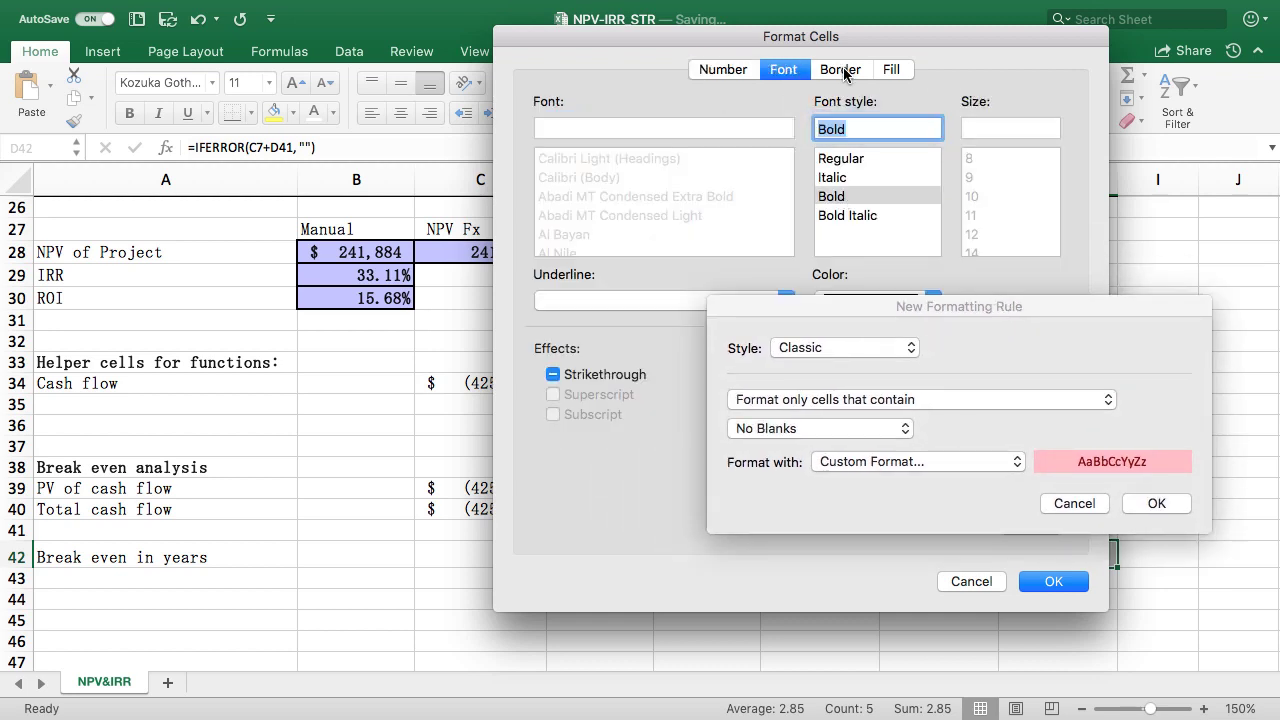
pyautogui.click(843, 67)
pyautogui.click(924, 135)
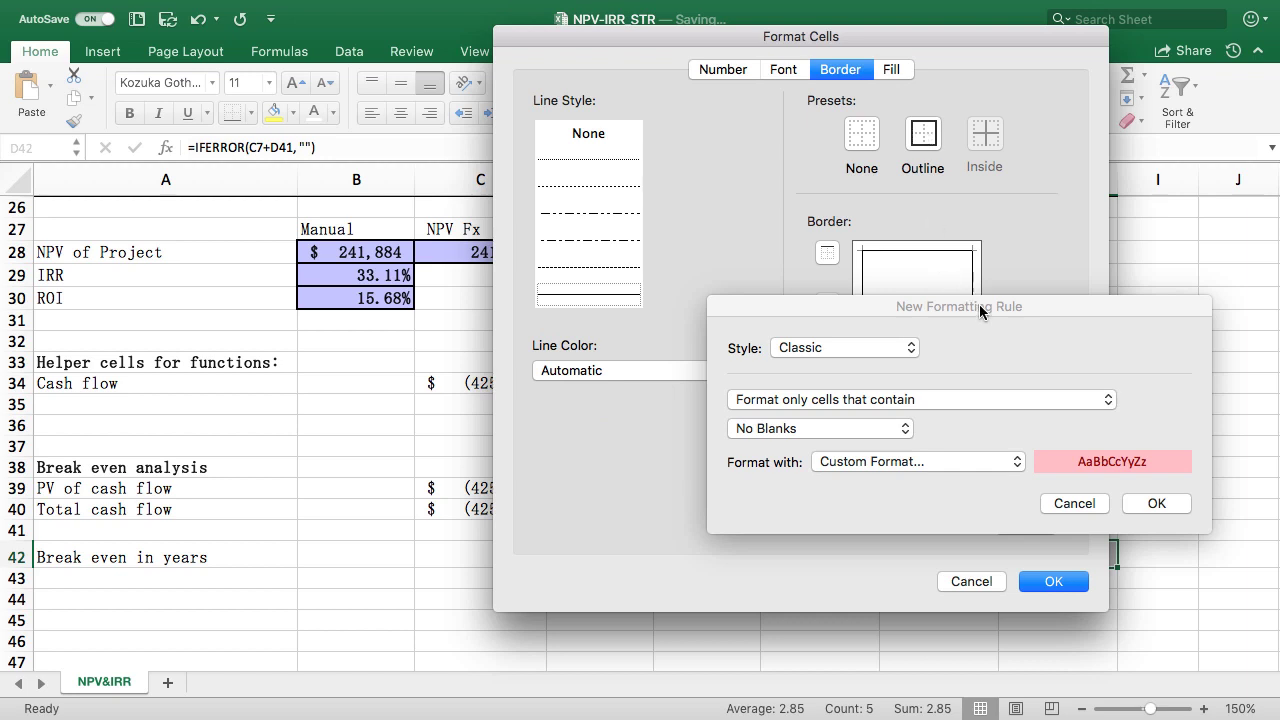
pyautogui.click(1053, 583)
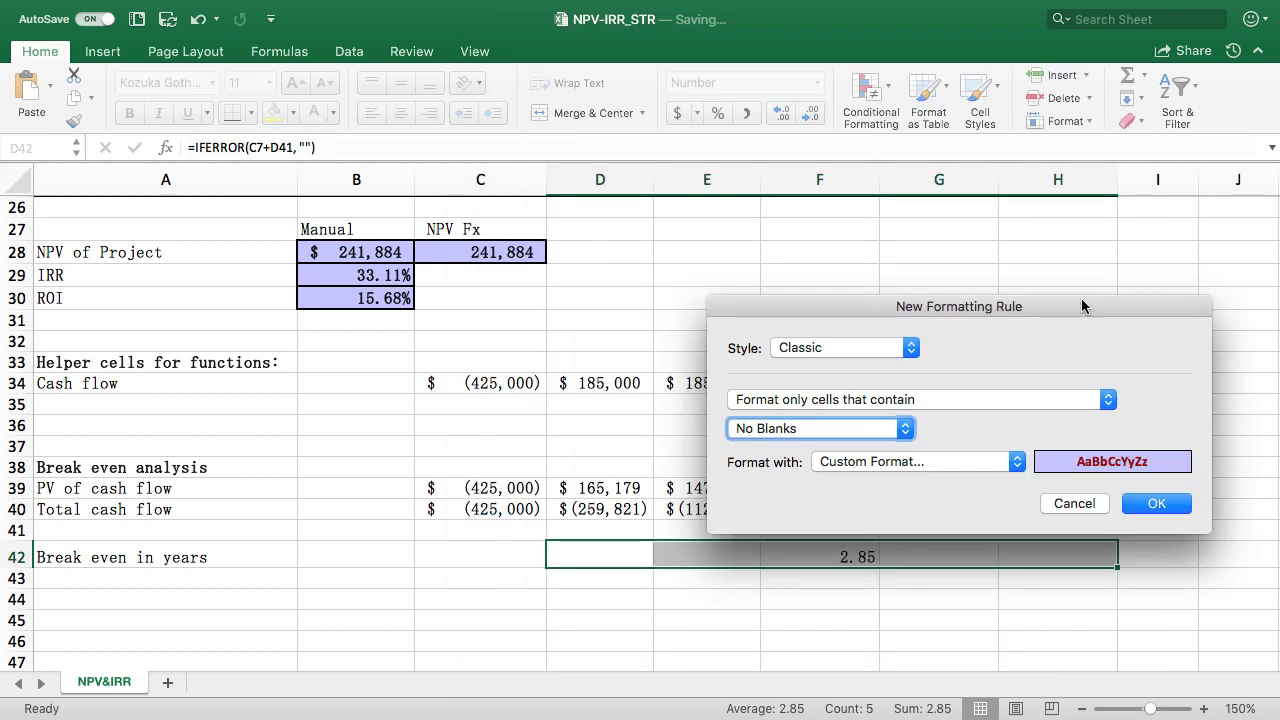
# - Change the custom format's font colour to black
pyautogui.click(795, 335)
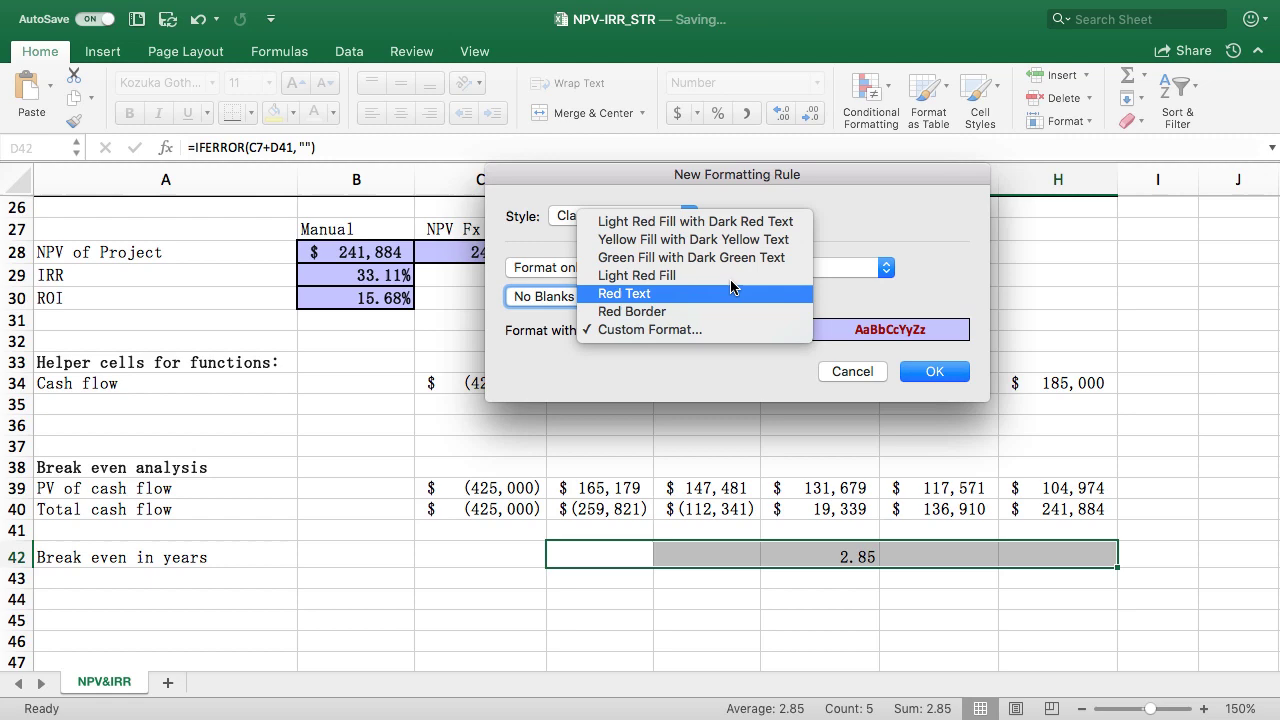
pyautogui.click(622, 329)
pyautogui.click(622, 75)
pyautogui.click(760, 306)
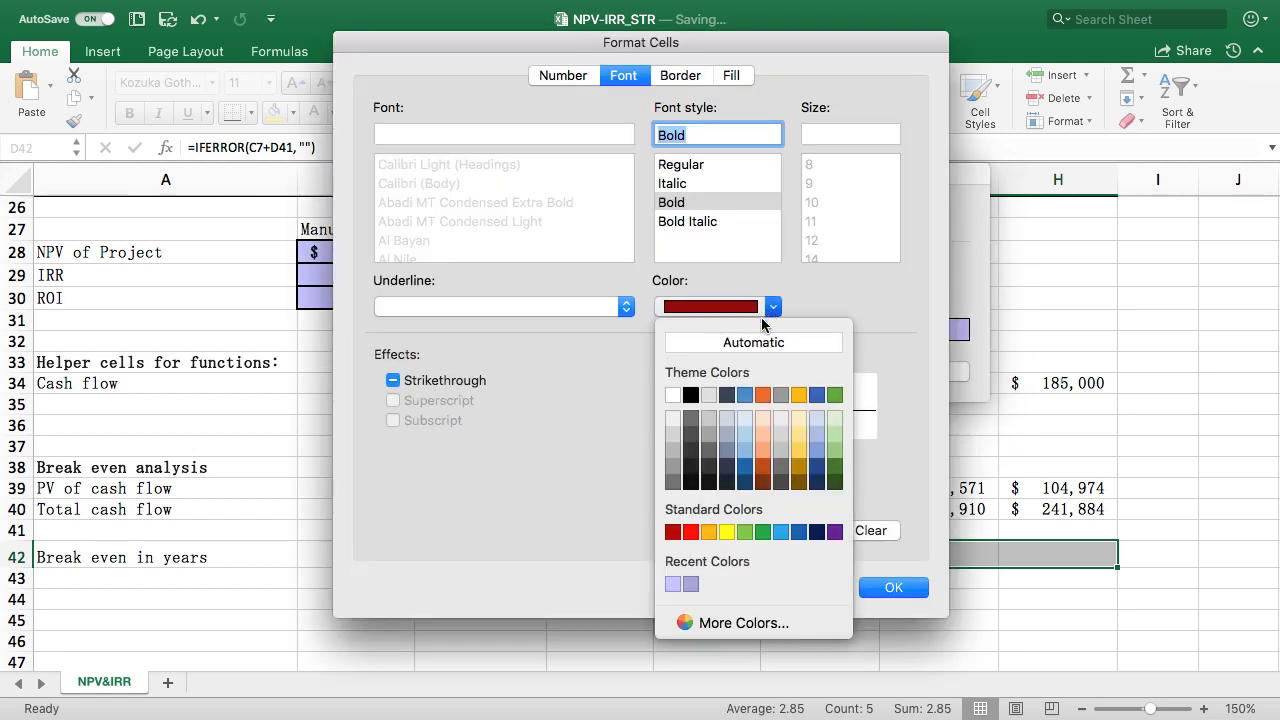
pyautogui.click(710, 392)
pyautogui.click(893, 587)
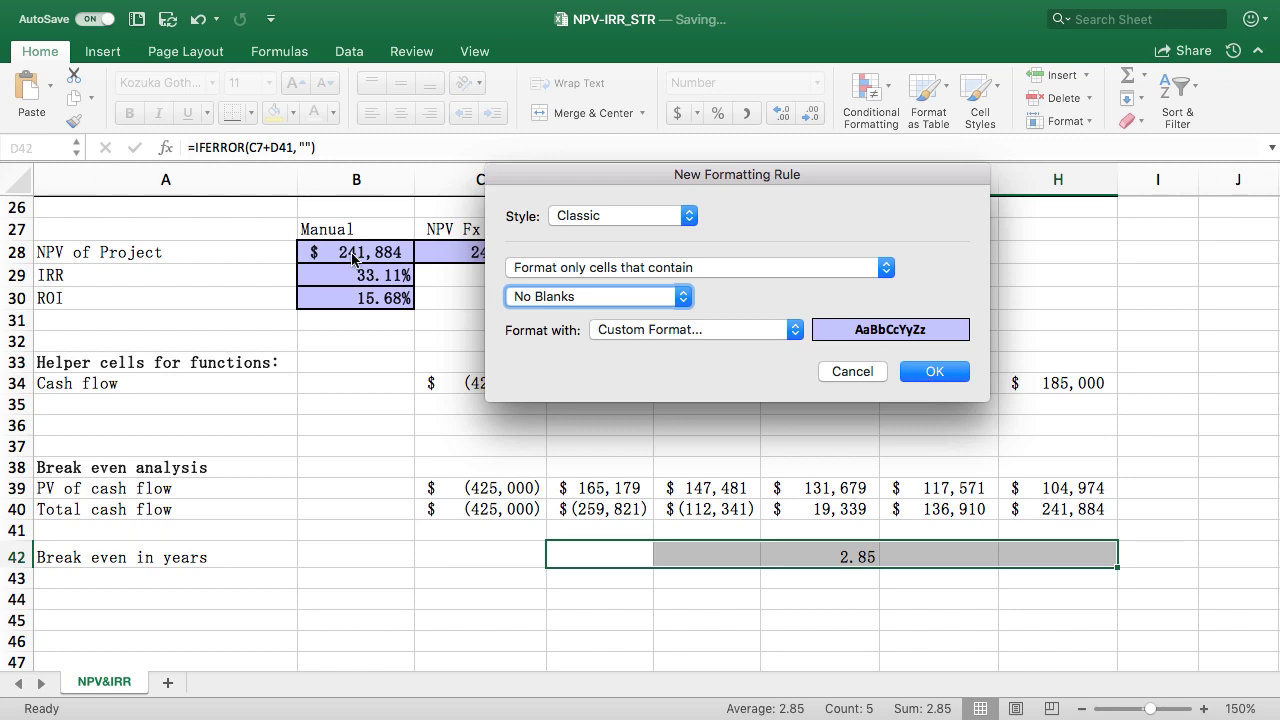
# - Apply the new rule, then test an initial cost of 300000 in B5
pyautogui.click(953, 375)
pyautogui.click(938, 620)
pyautogui.scroll(2, 677, 580)
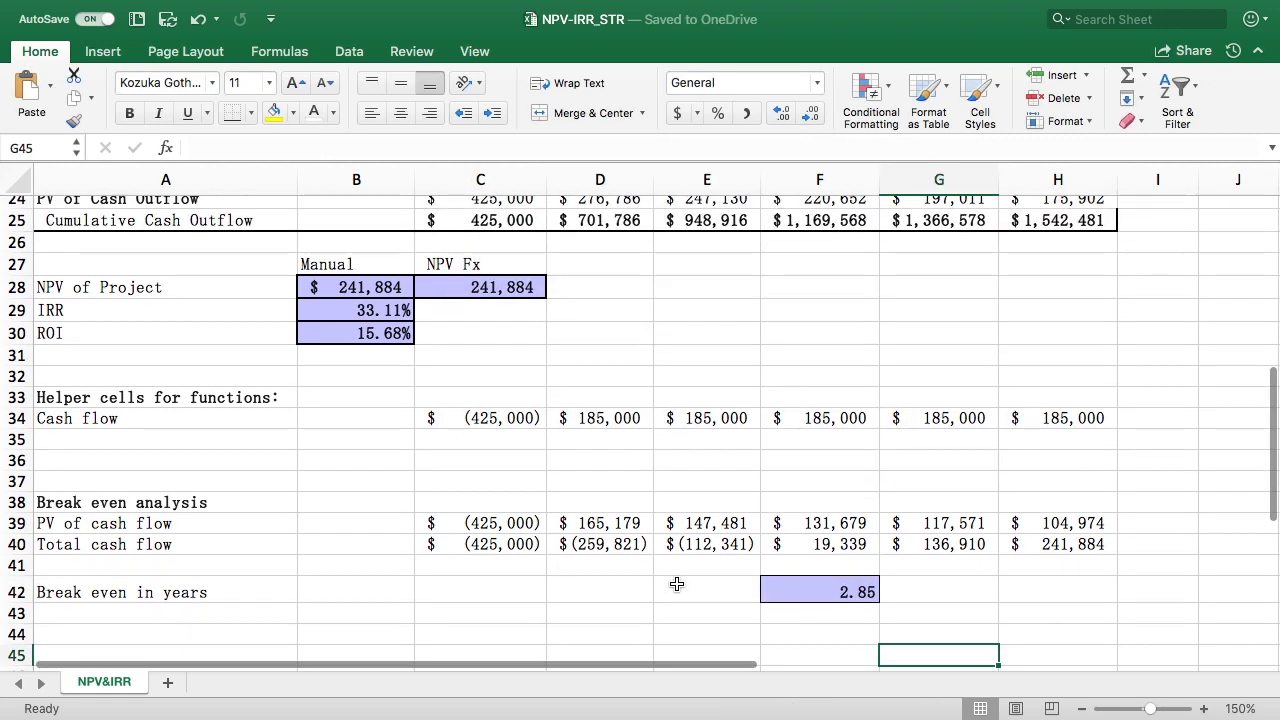
pyautogui.scroll(10, 677, 584)
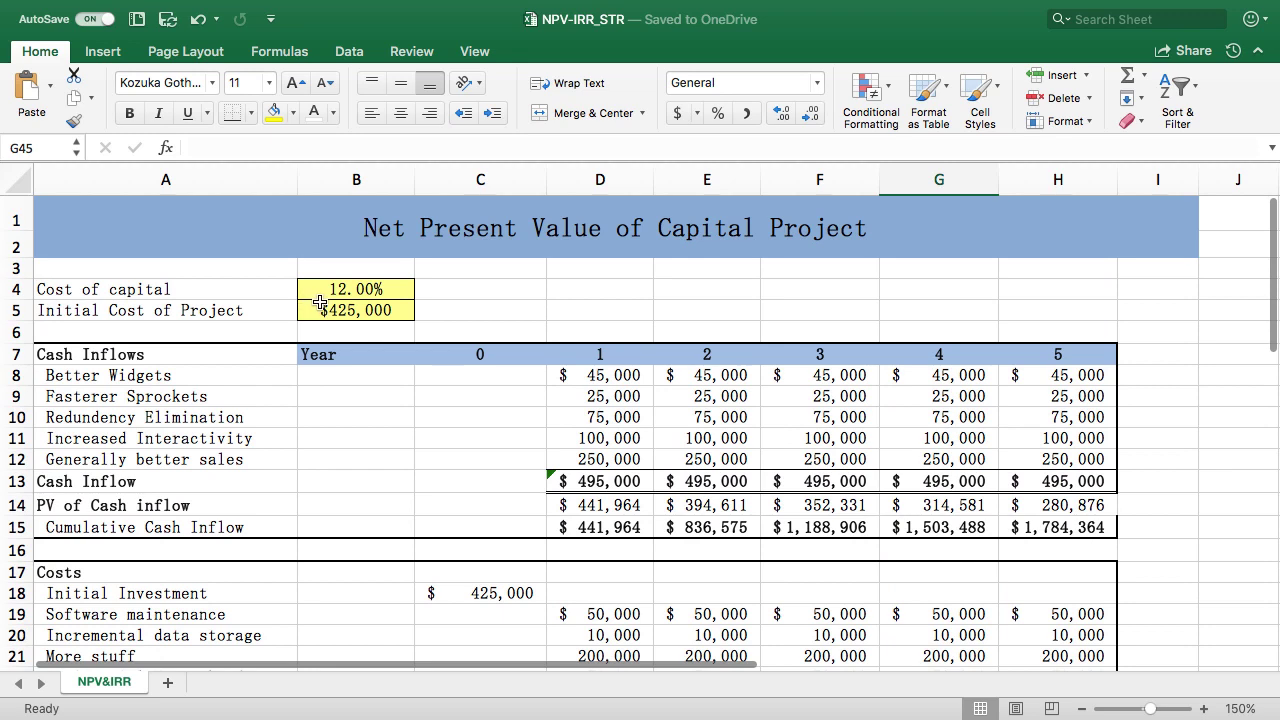
pyautogui.click(320, 303)
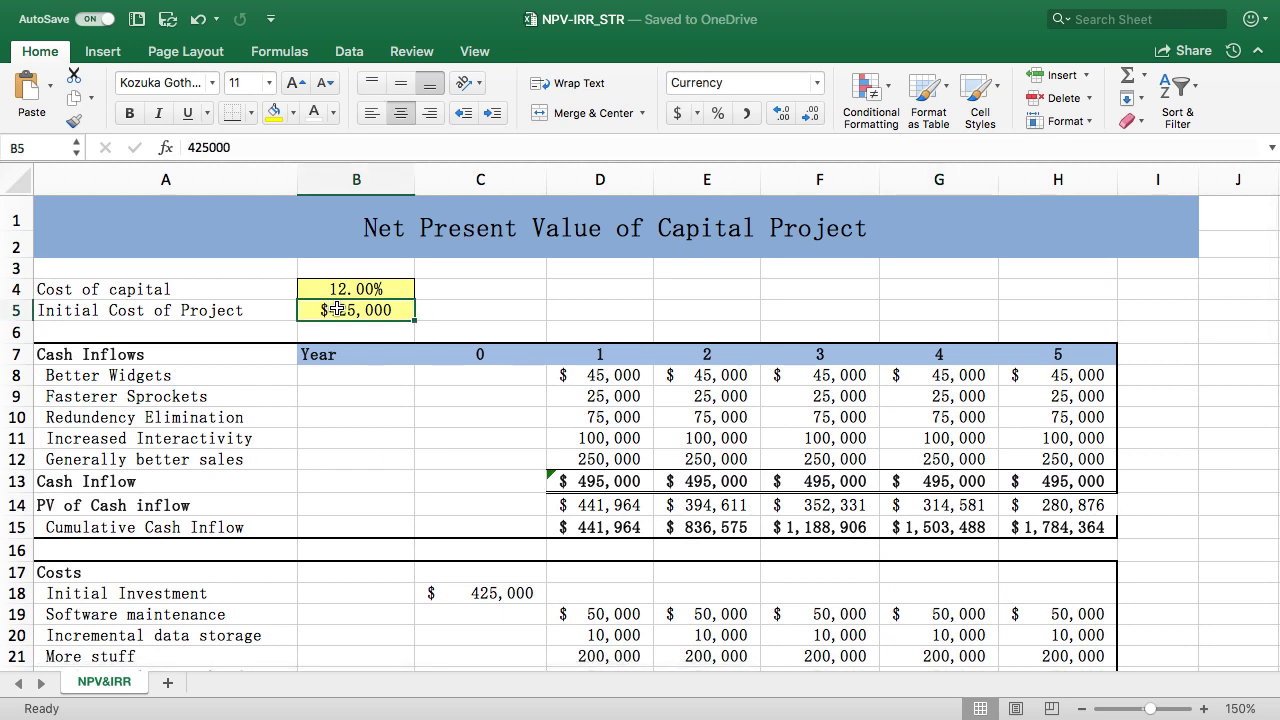
pyautogui.write('300000')
pyautogui.press('Return')
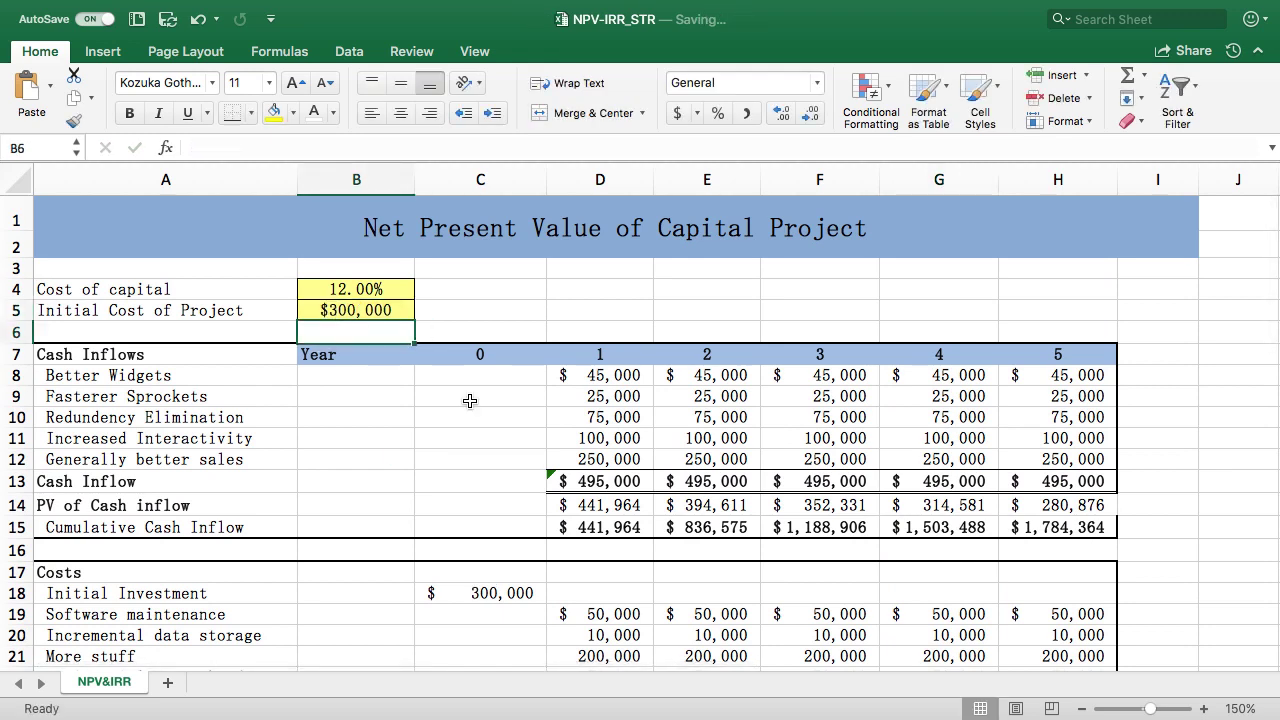
# - Set B5 back to 500000, moving the highlighted break-even to 3.47 years
pyautogui.scroll(-12, 549, 400)
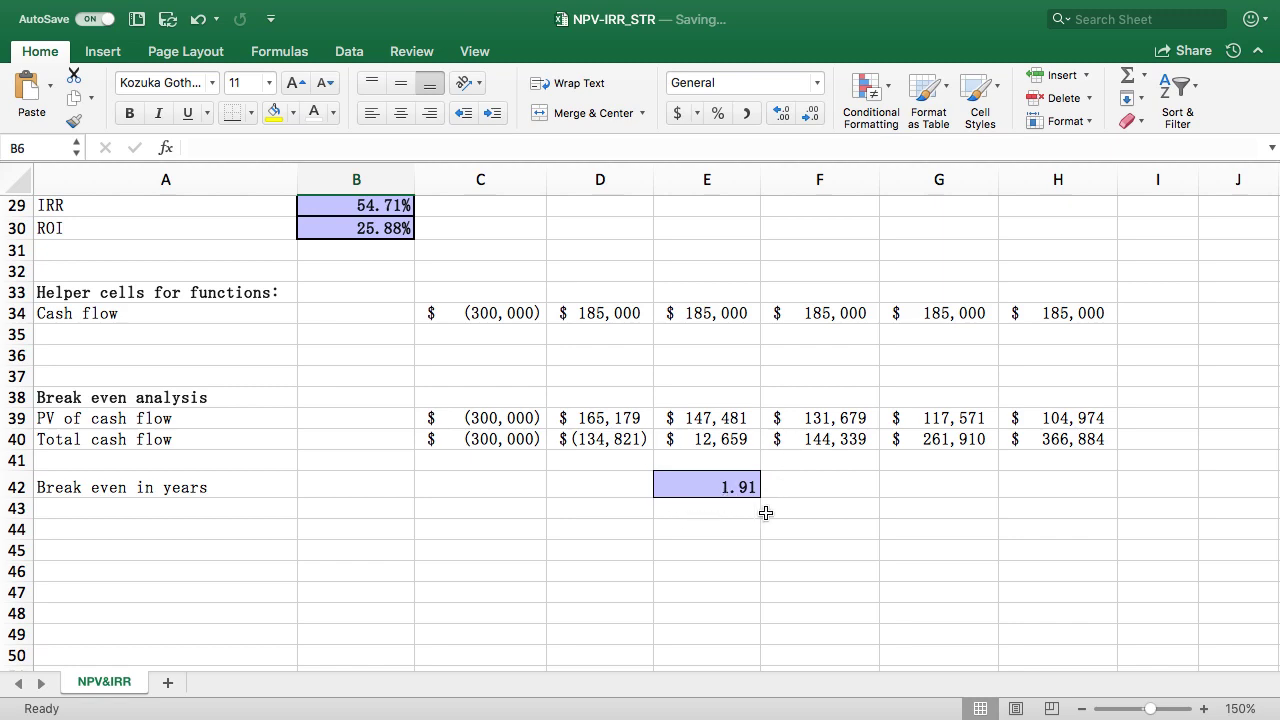
pyautogui.scroll(12, 778, 518)
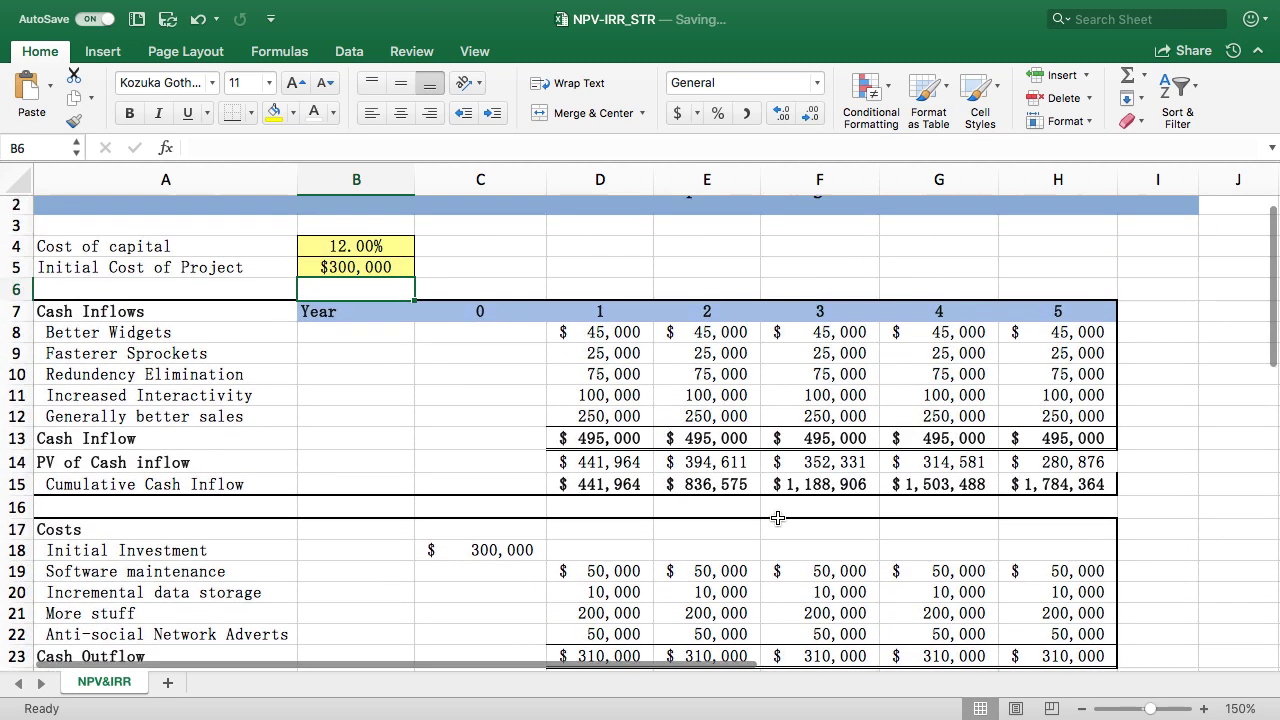
pyautogui.click(338, 311)
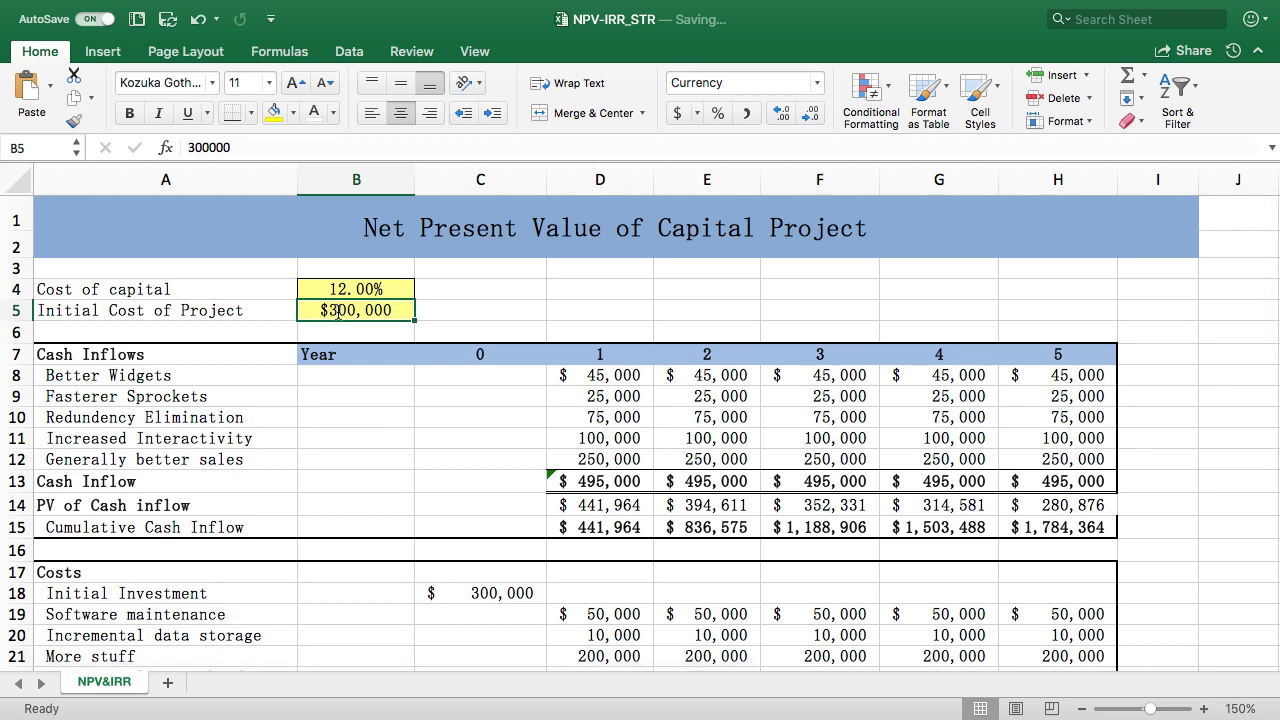
pyautogui.write('500000')
pyautogui.press('Return')
pyautogui.scroll(-12, 697, 523)
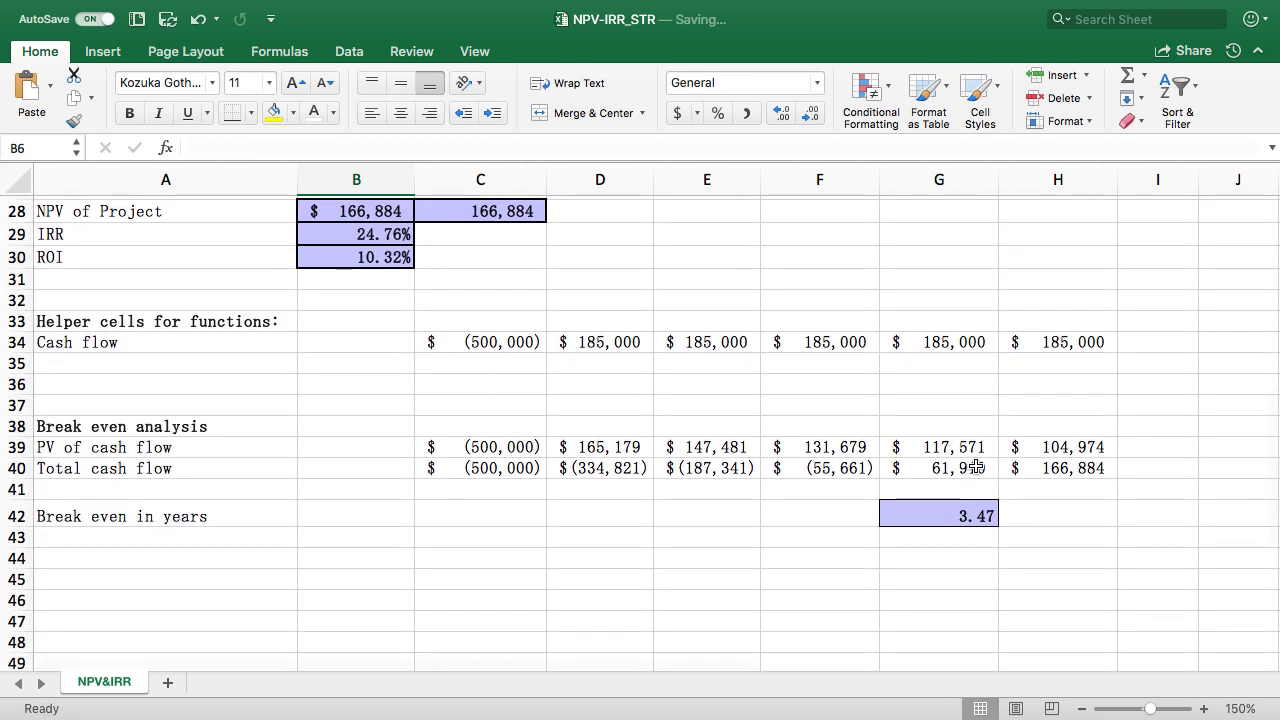